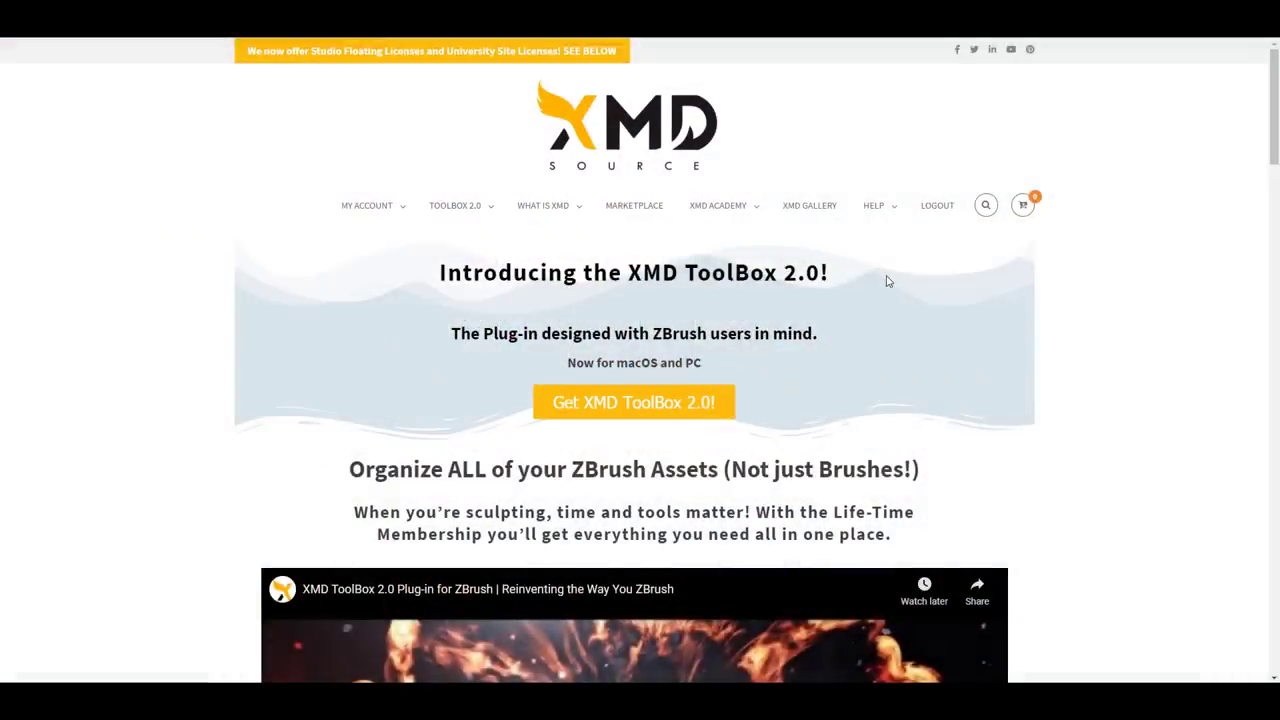
Step: Scroll the XMD Bundles page listing ToolBox v1 and the USD 59 LifeTime Membership
scroll(886, 280, down, 3)
scroll(886, 280, up, 3)
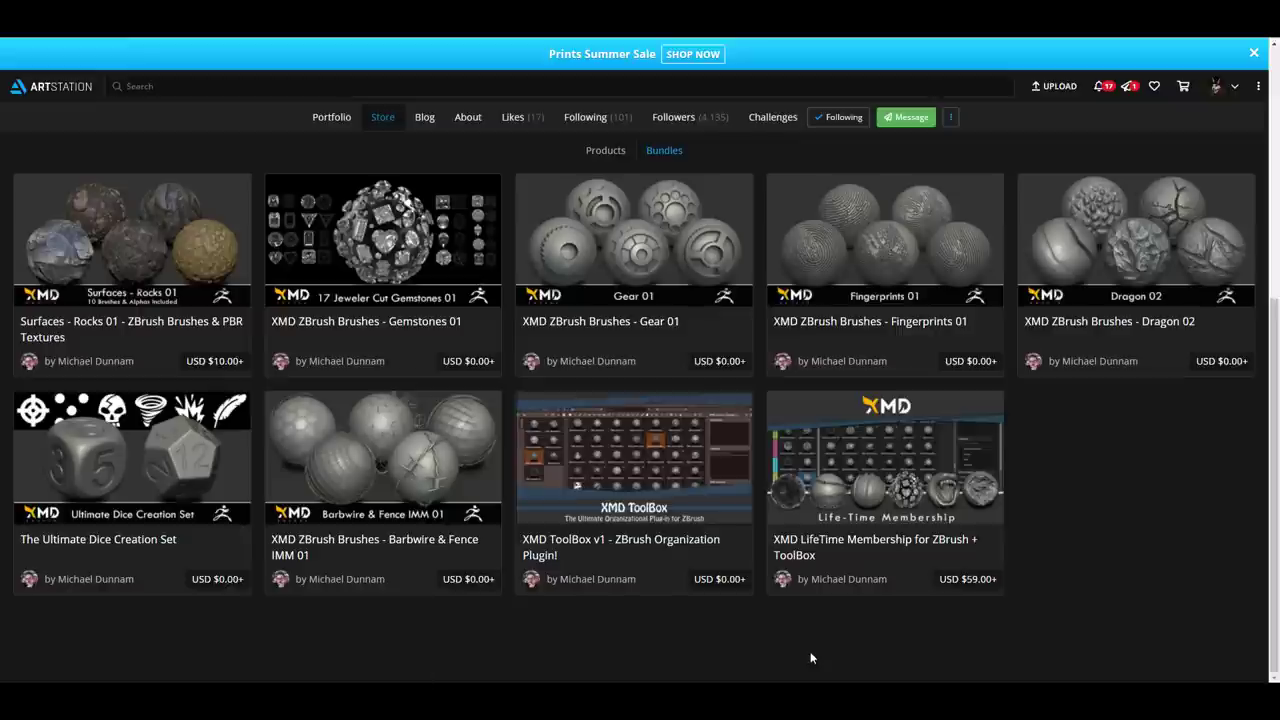
Step: Open the XMD ToolBox v1 product page and scroll through its description
click(612, 462)
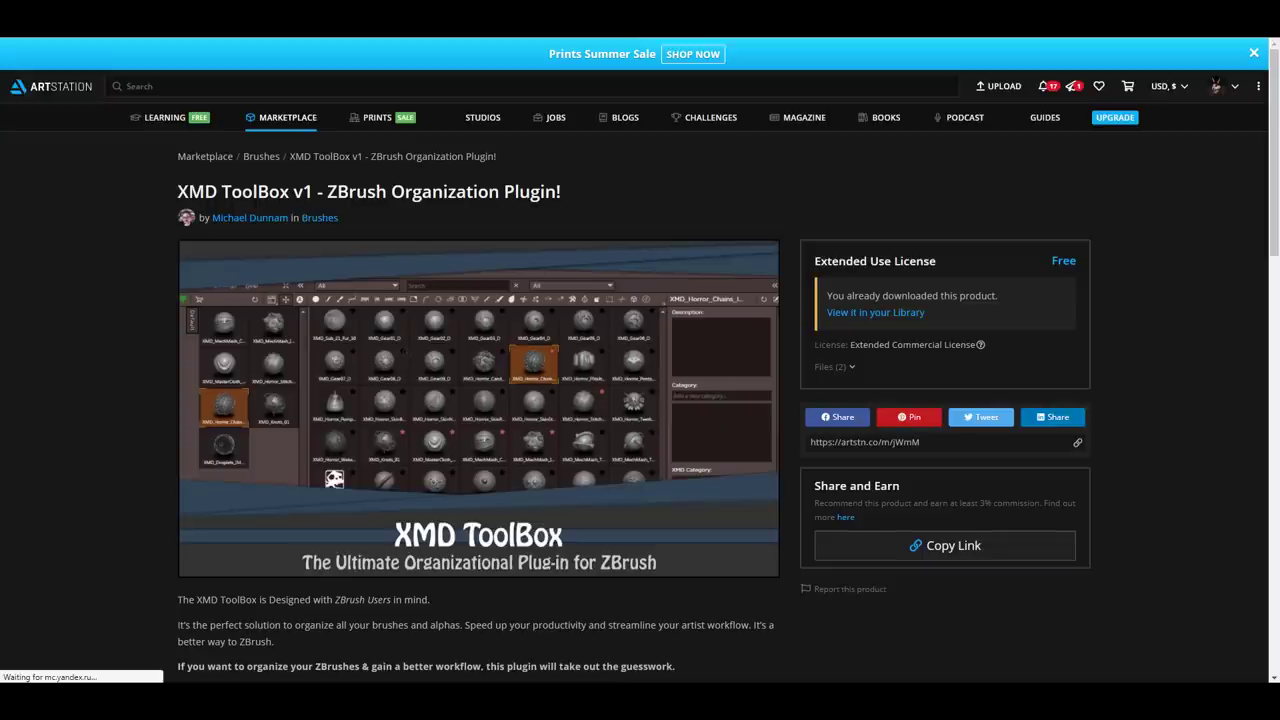
scroll(409, 344, down, 5)
scroll(409, 344, up, 5)
scroll(409, 344, down, 2)
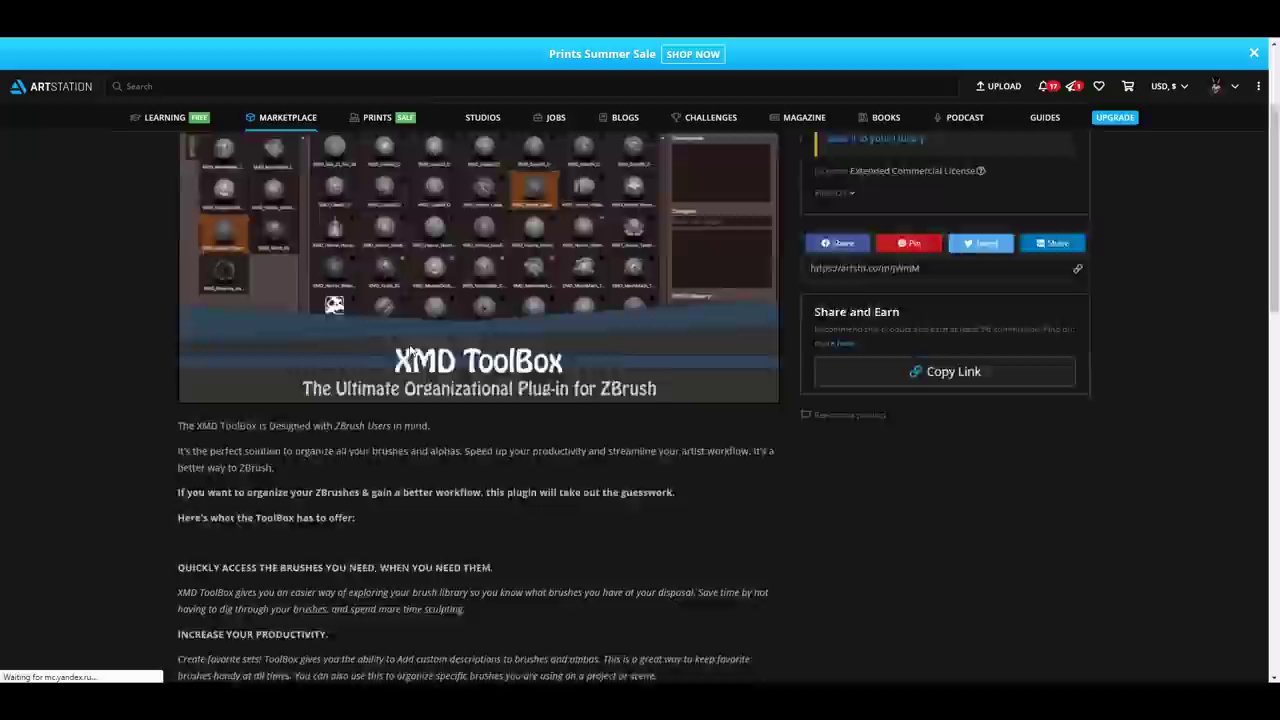
scroll(409, 346, up, 2)
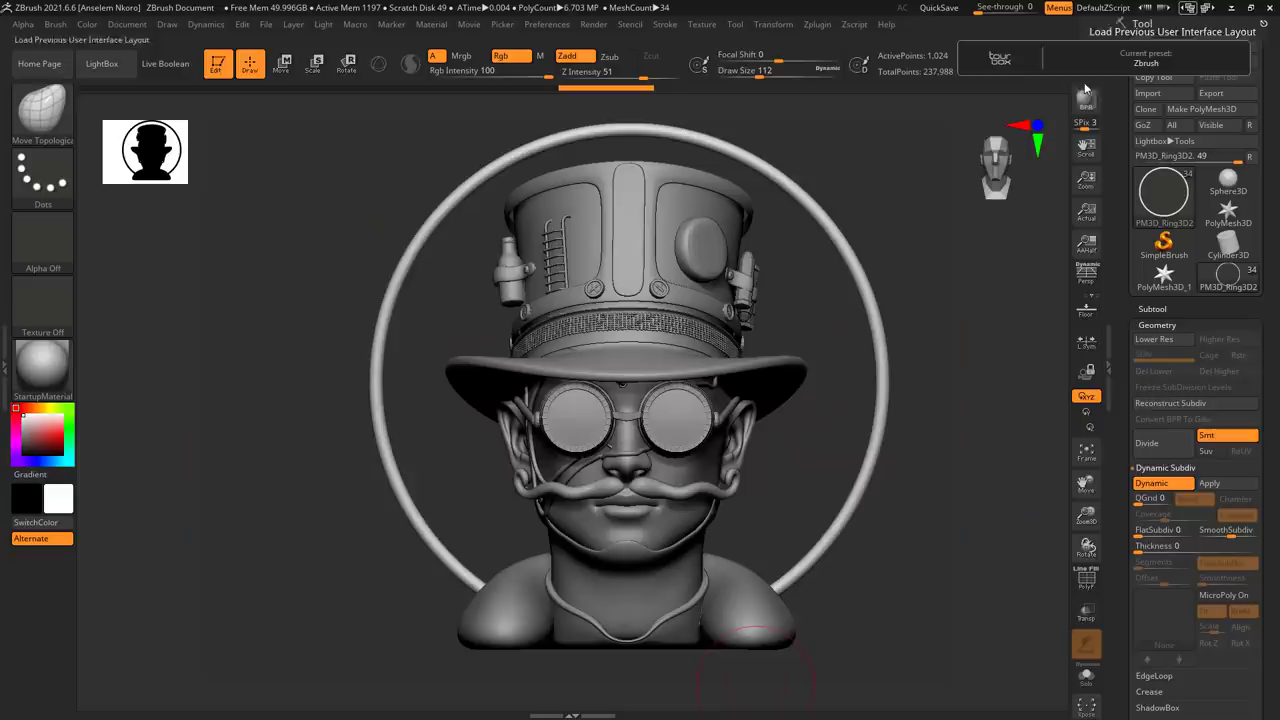
Step: Turn the top-hat bust, look over the sculpting brush library, and launch LightBox
drag(978, 487, 926, 531)
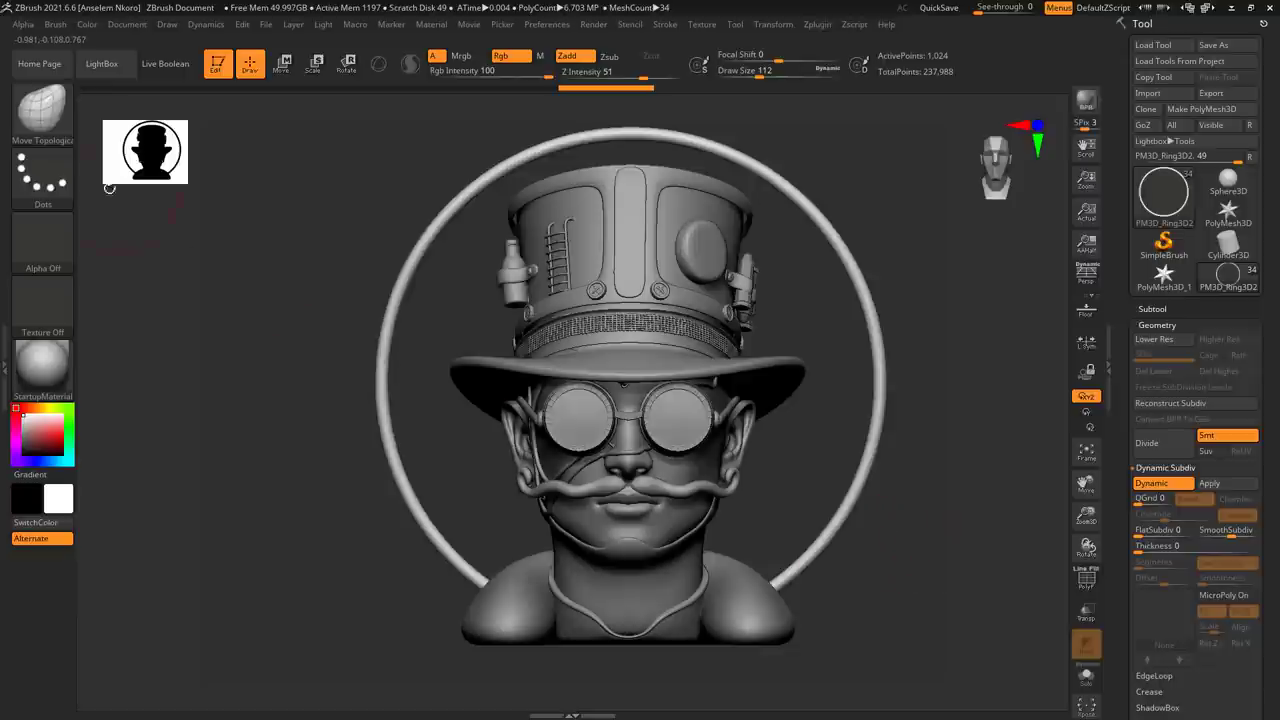
click(42, 108)
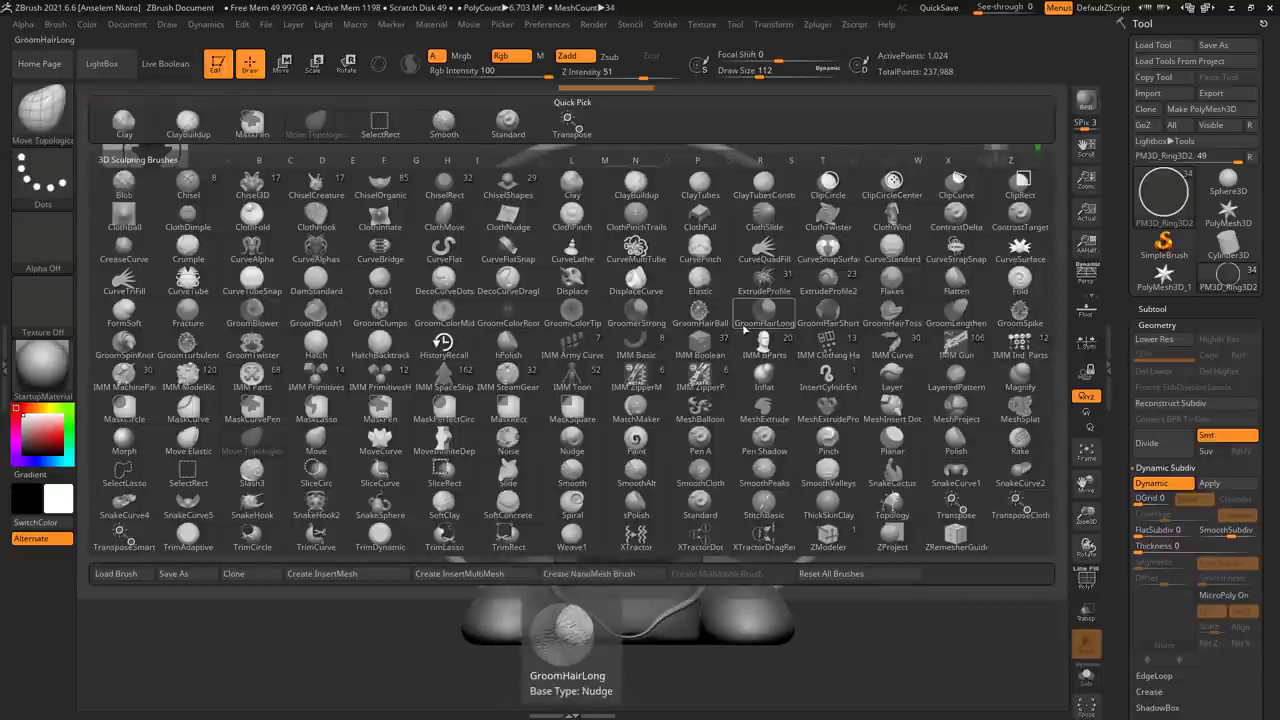
click(117, 63)
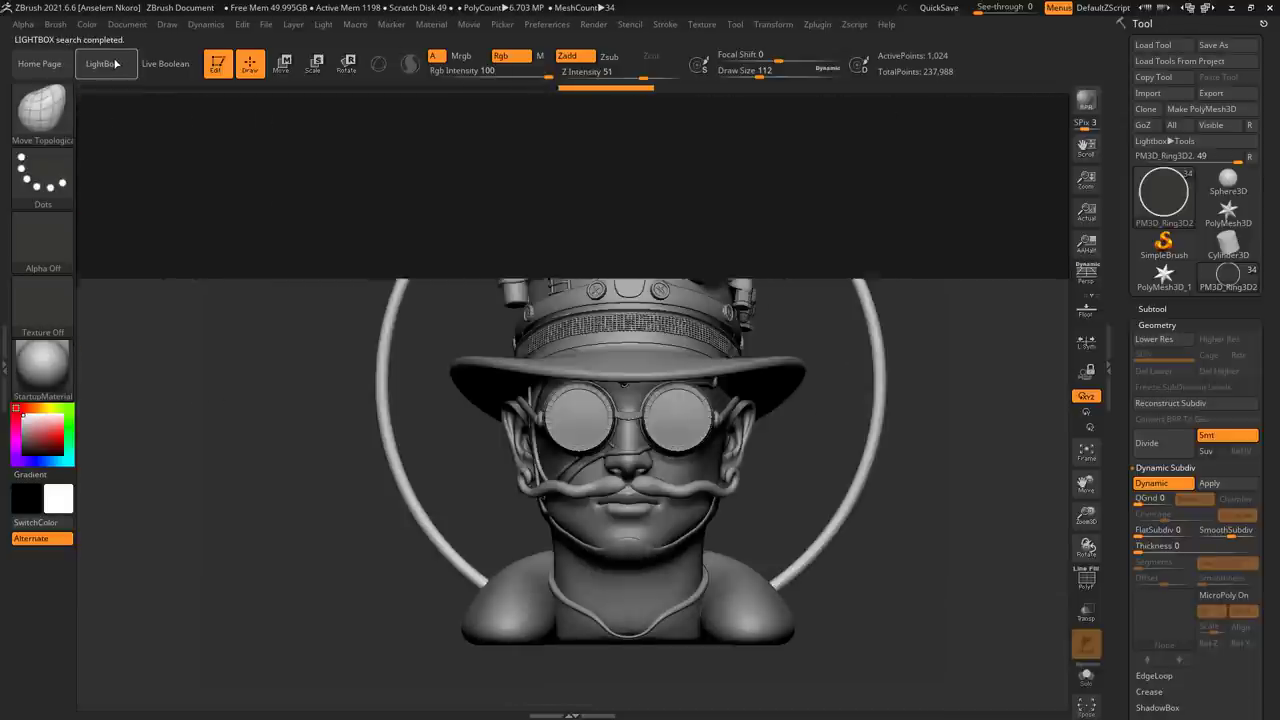
Step: Browse LightBox's Brush and Alpha tabs and the Alpha palette, then close LightBox with the comma hotkey
click(234, 106)
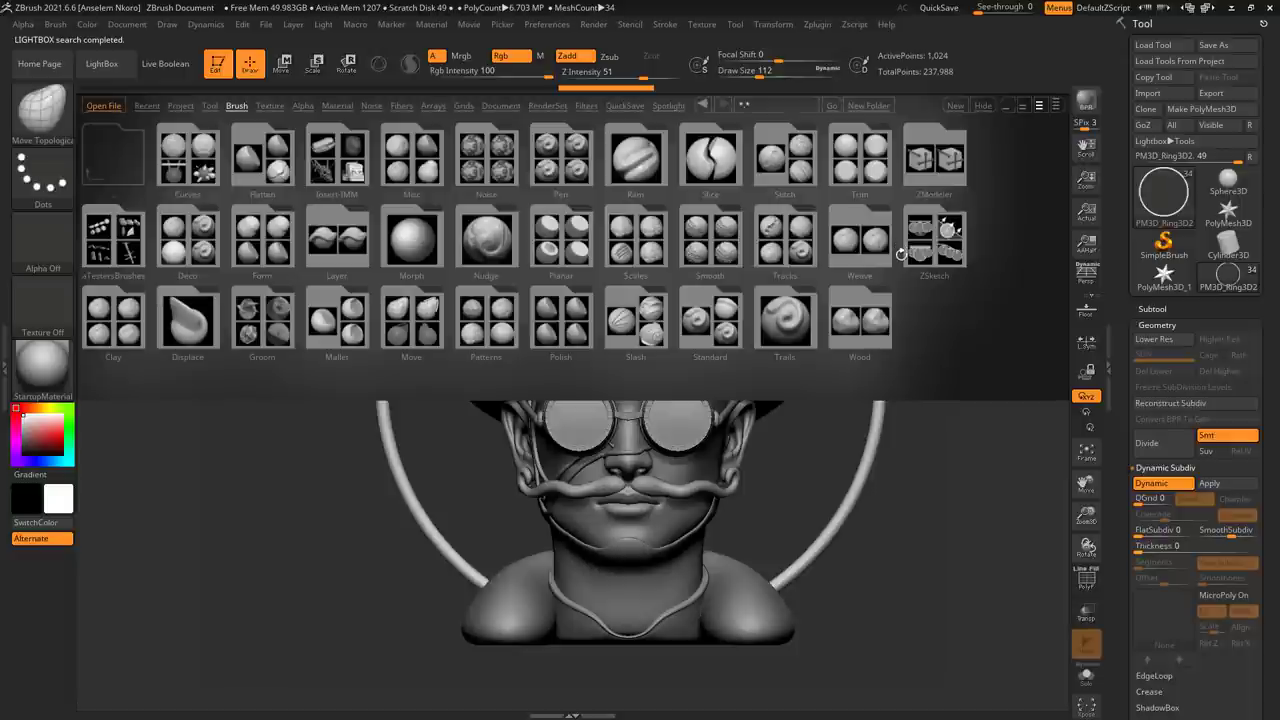
click(49, 262)
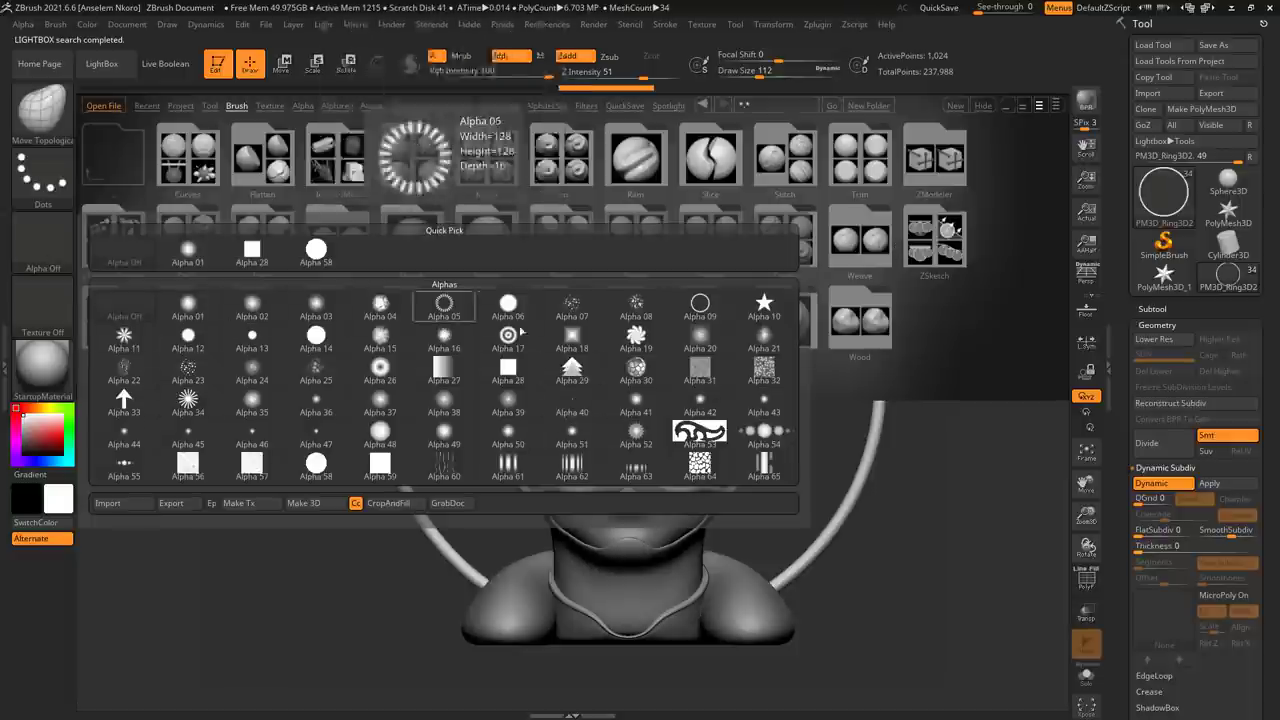
click(302, 105)
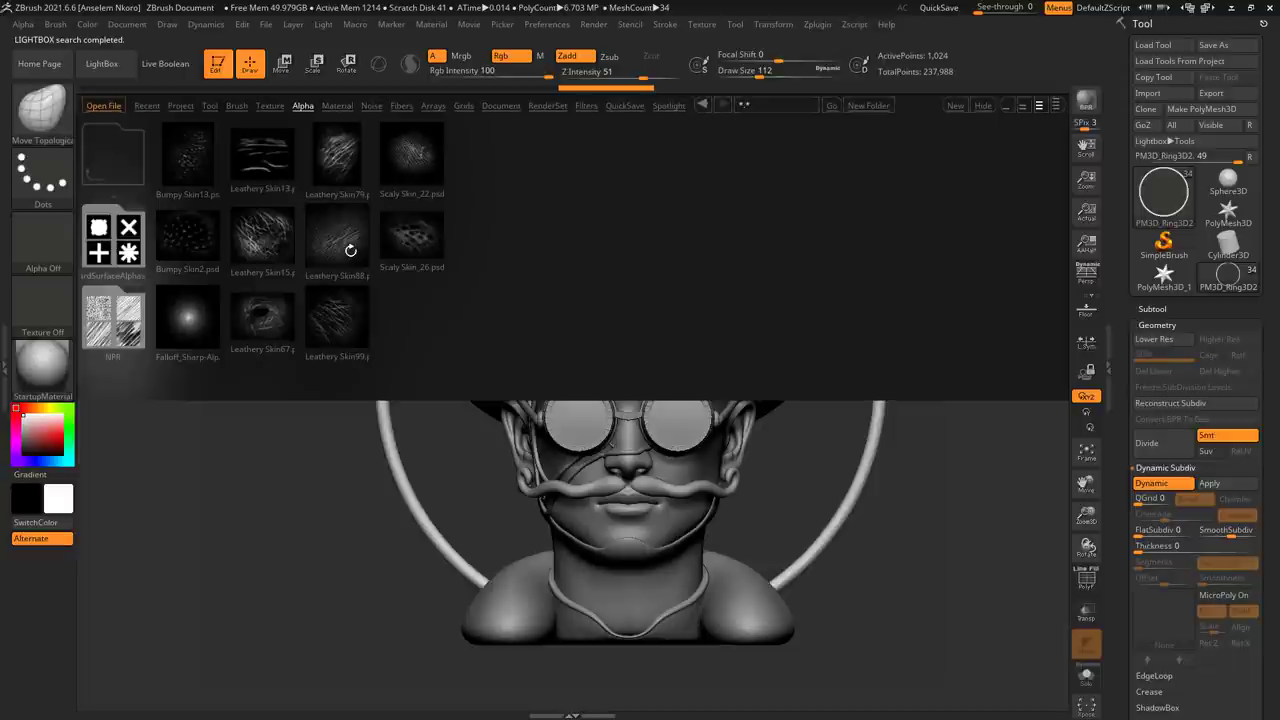
click(40, 246)
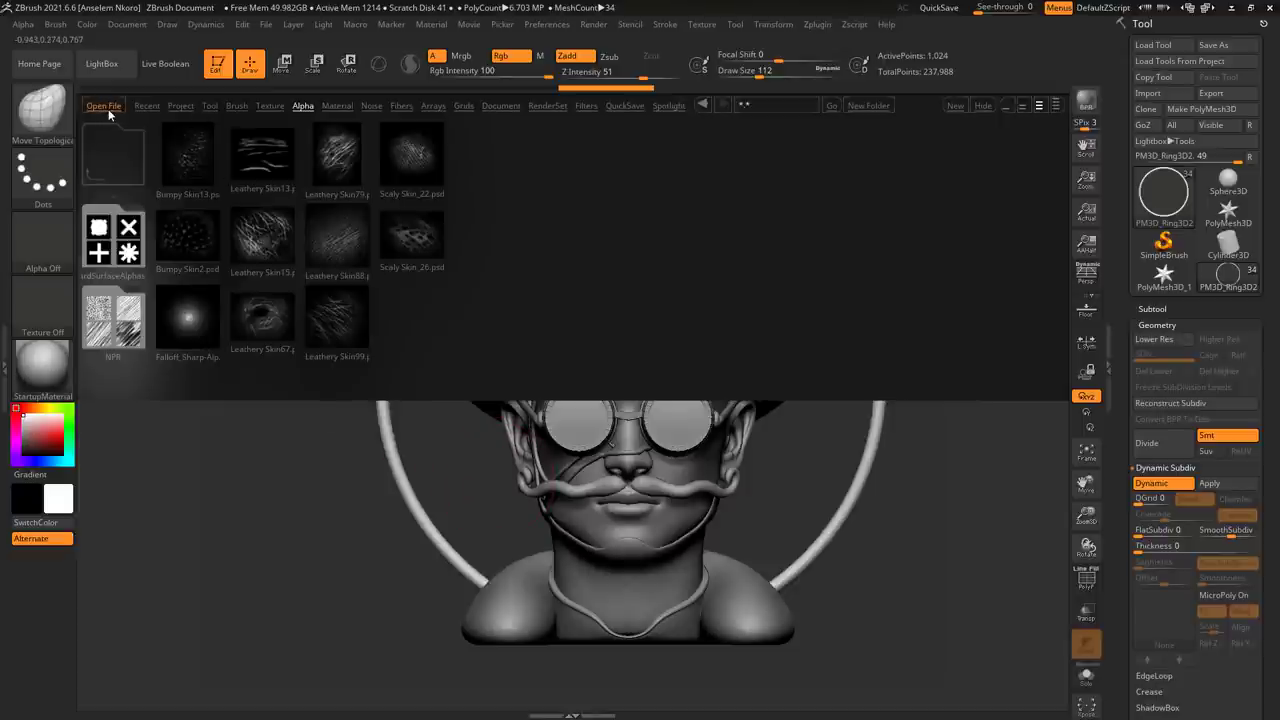
key(comma)
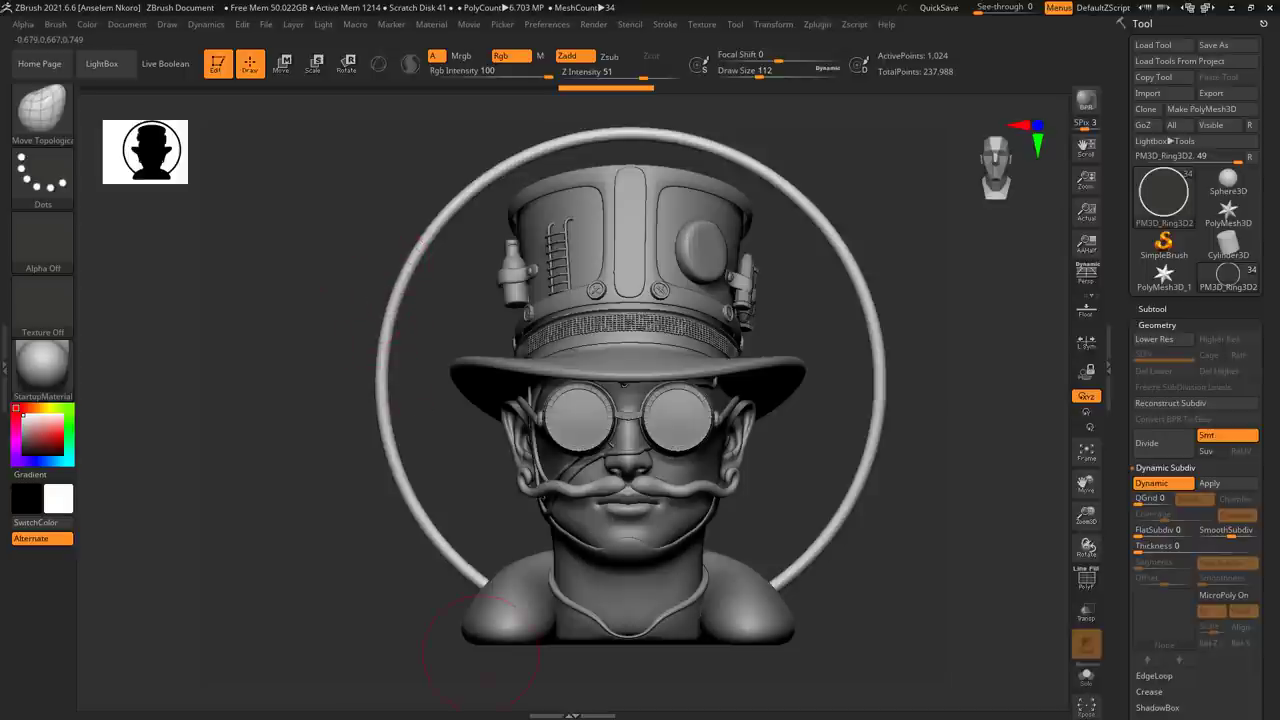
Step: Open XMD ToolBox with Ctrl+X and scroll through its Brushes library
key(ctrl+x)
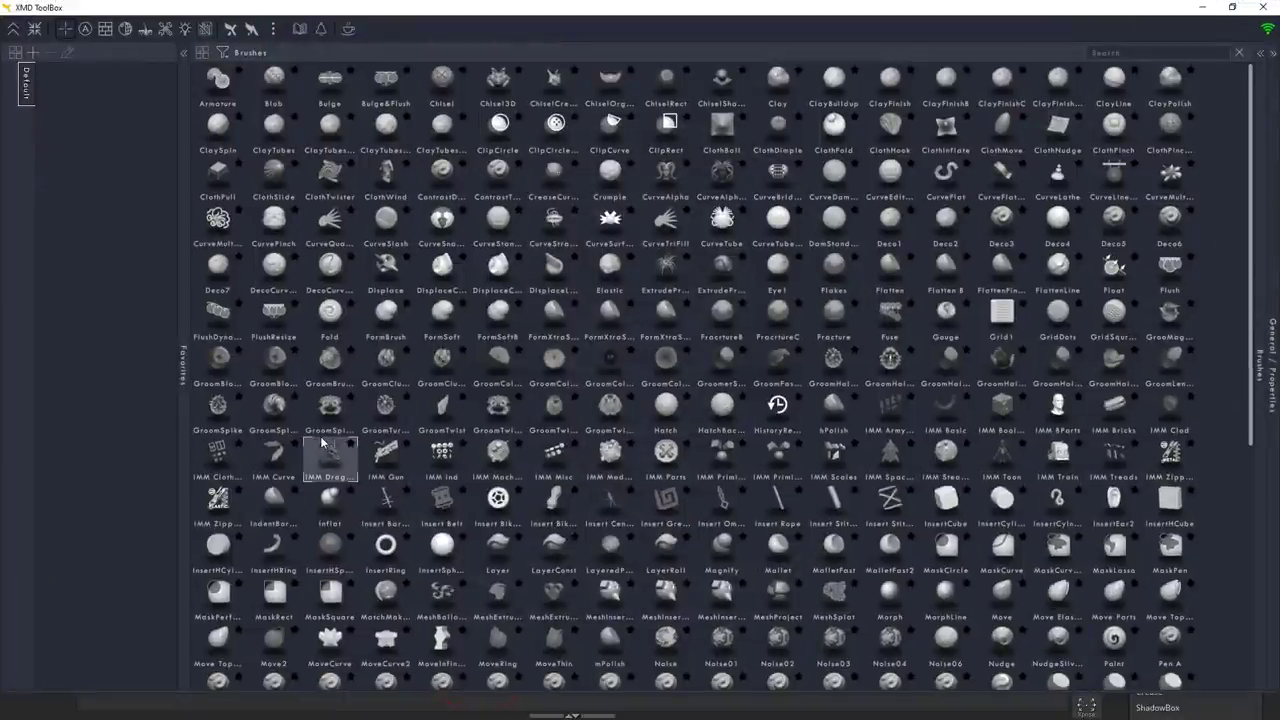
mouse_move(321, 442)
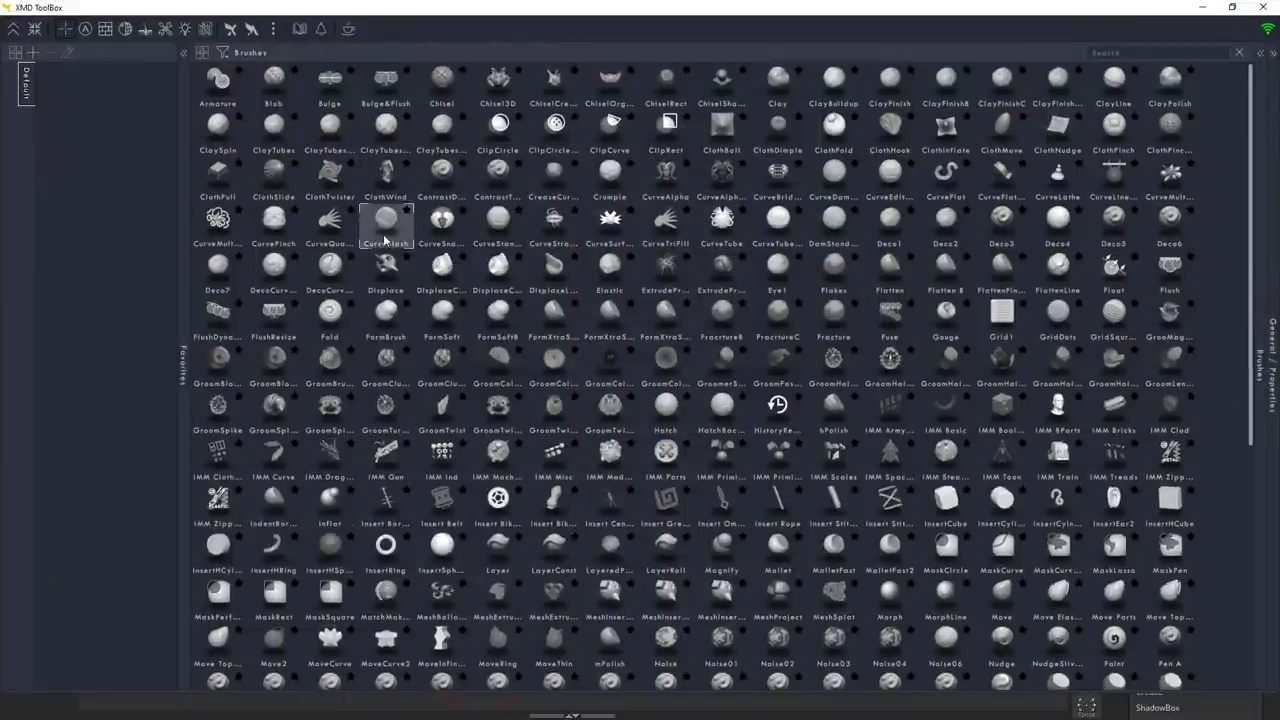
scroll(465, 260, down, 1)
scroll(465, 260, down, 8)
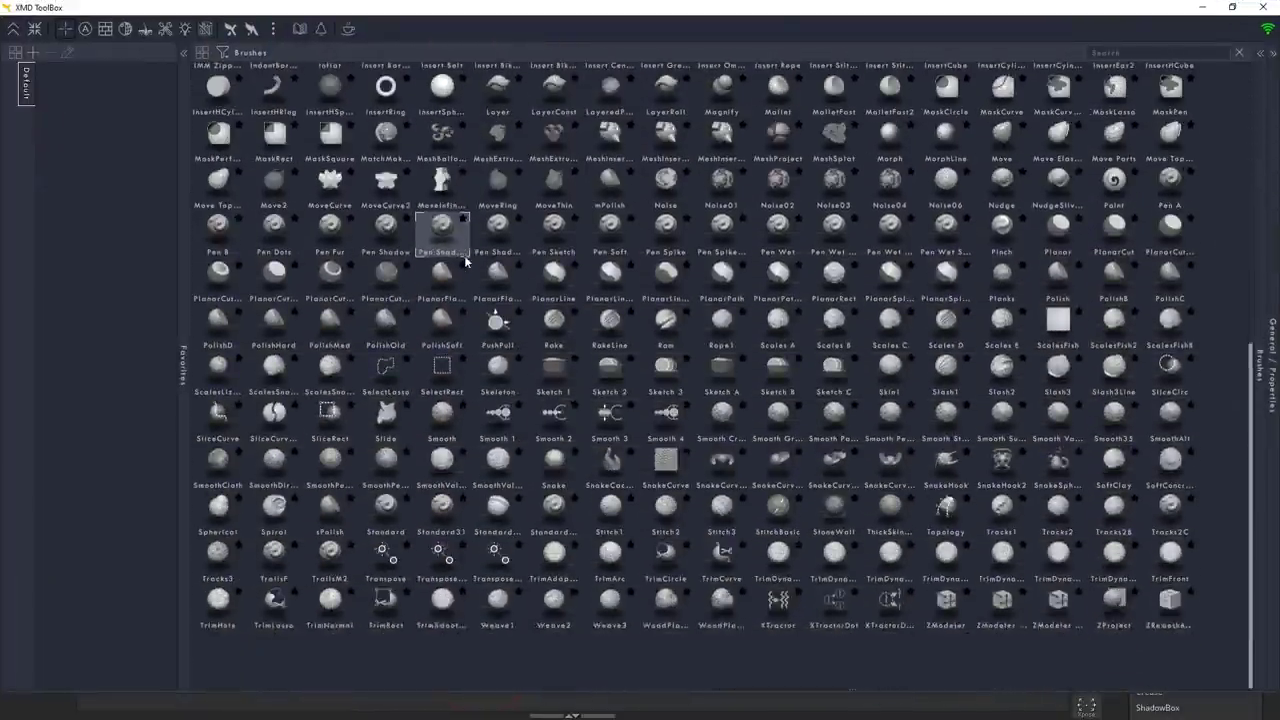
scroll(465, 260, up, 10)
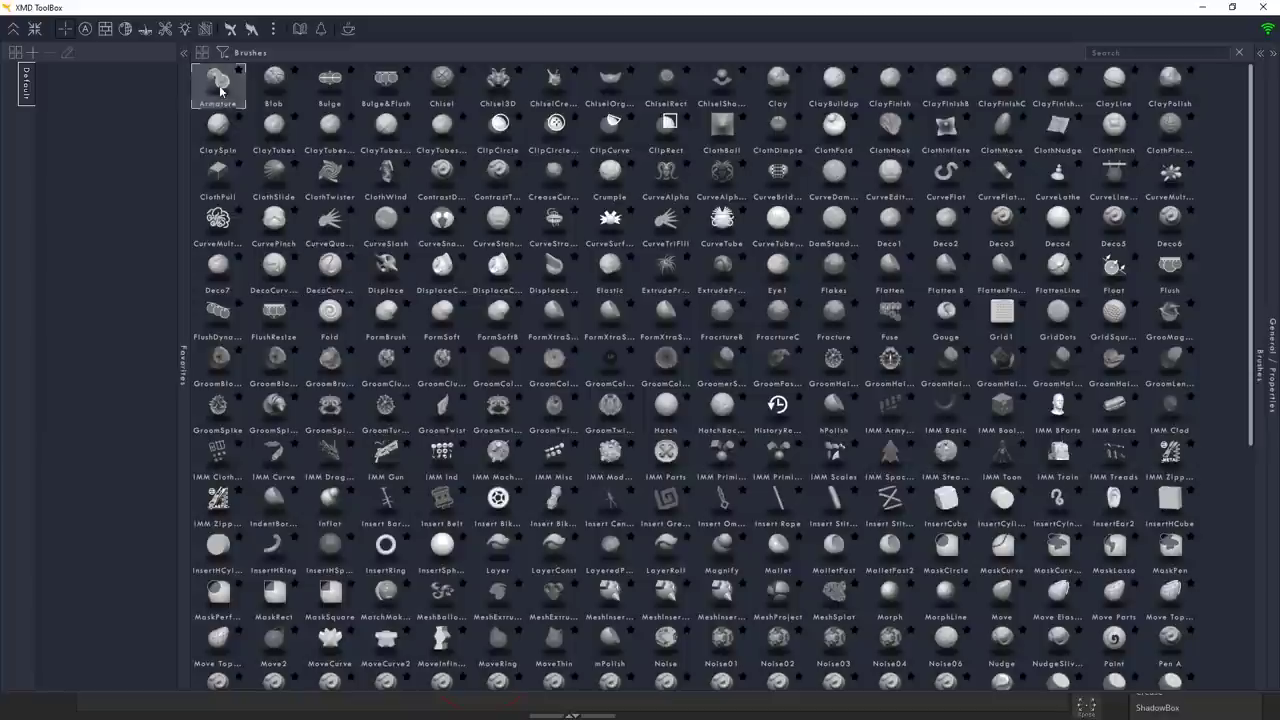
scroll(383, 320, down, 9)
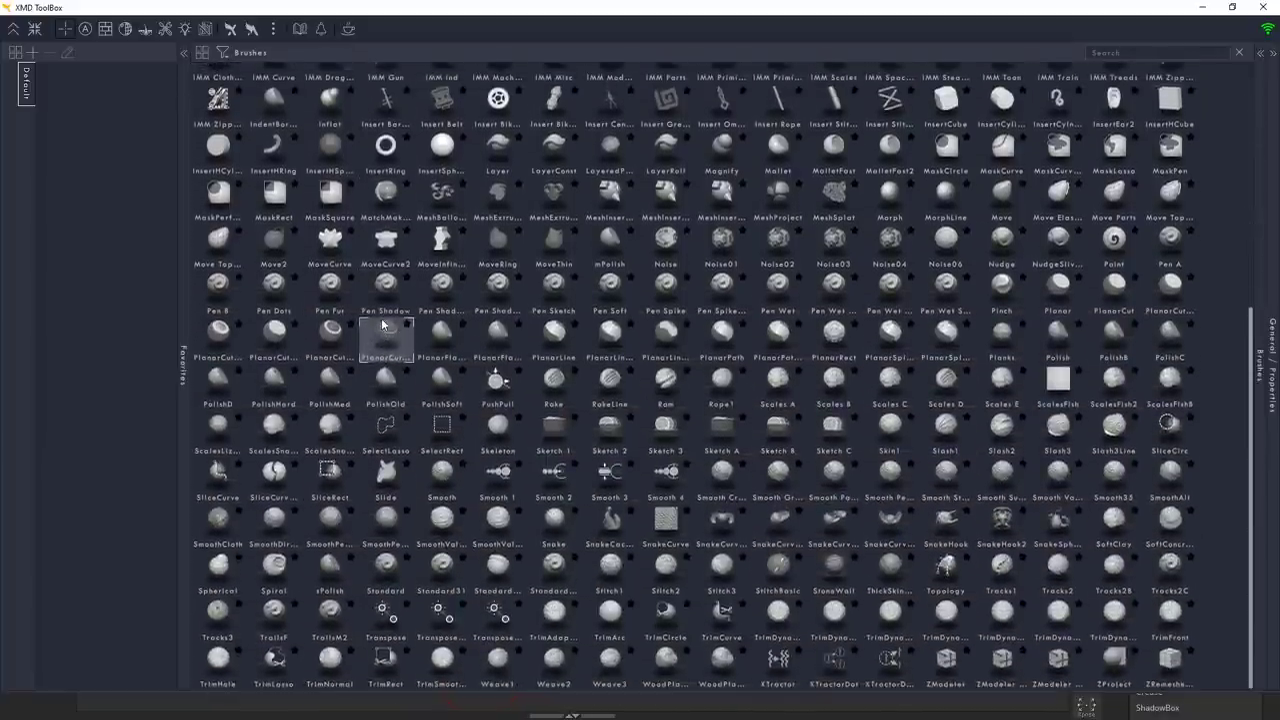
scroll(383, 325, up, 6)
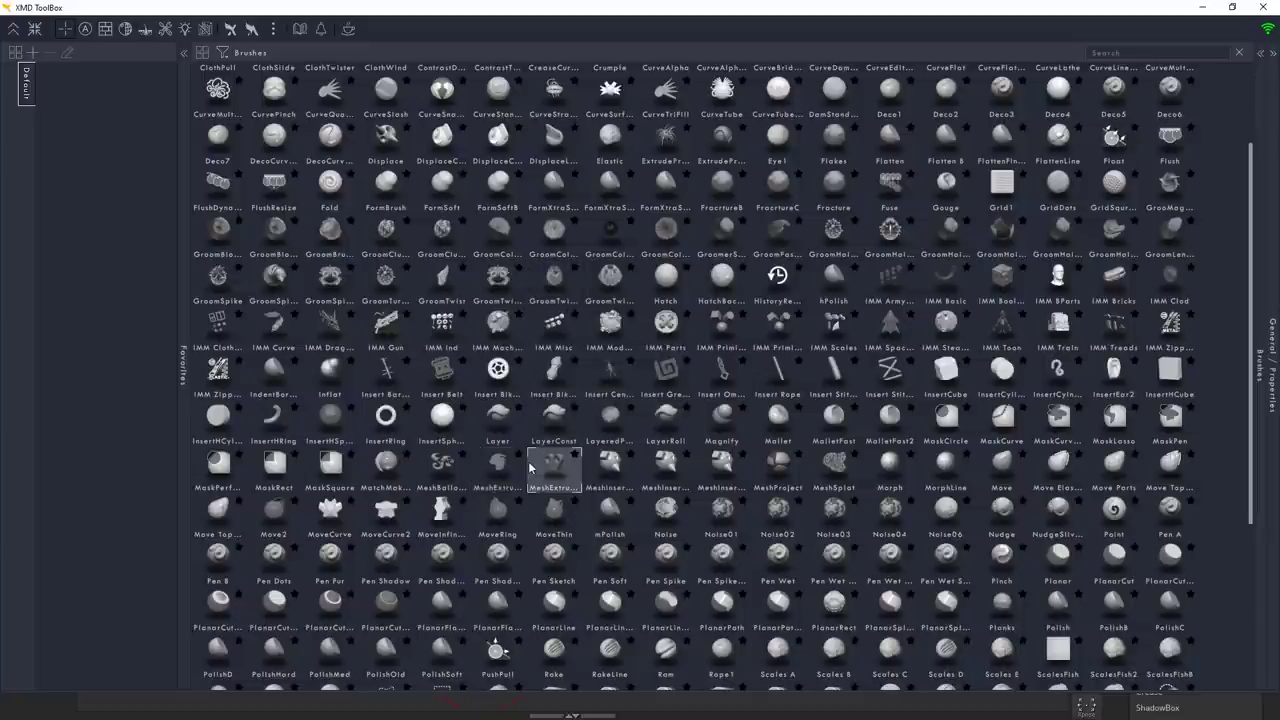
Step: Star IMM Parts, Clay, ClayBuildup, Deco7 and Eye1 into the Default favorites
mouse_move(530, 467)
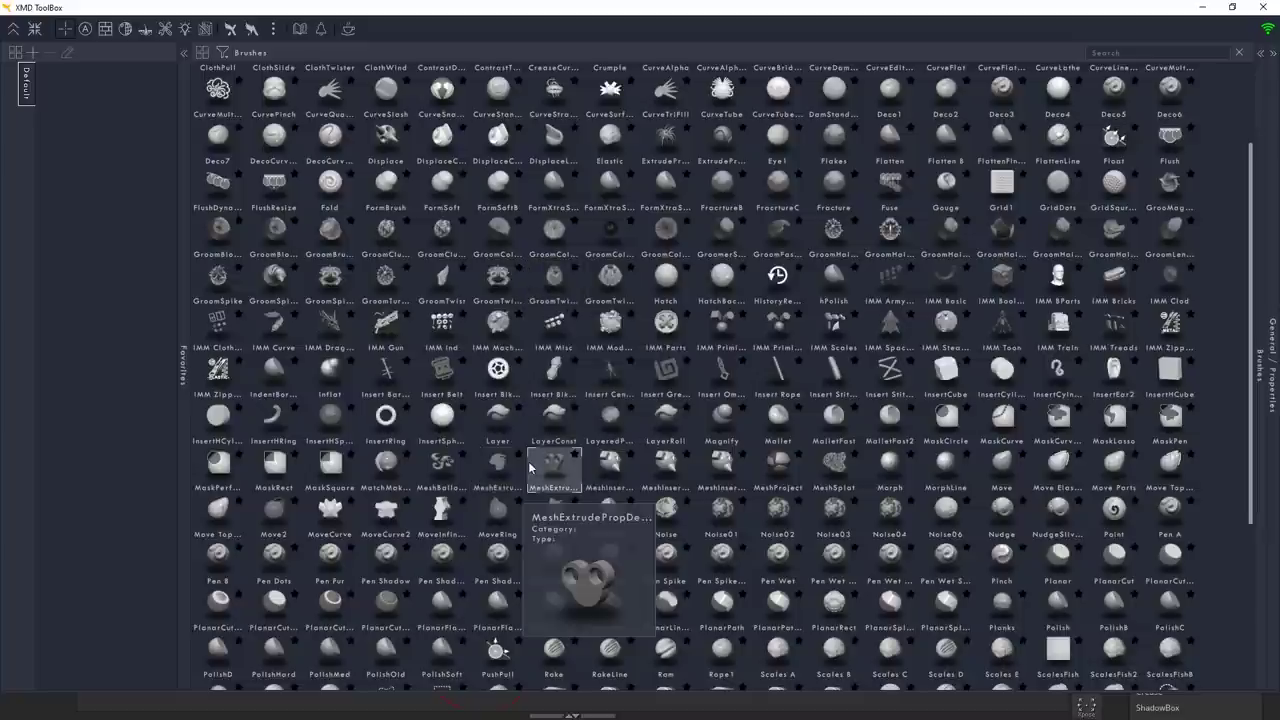
click(687, 317)
scroll(696, 395, up, 3)
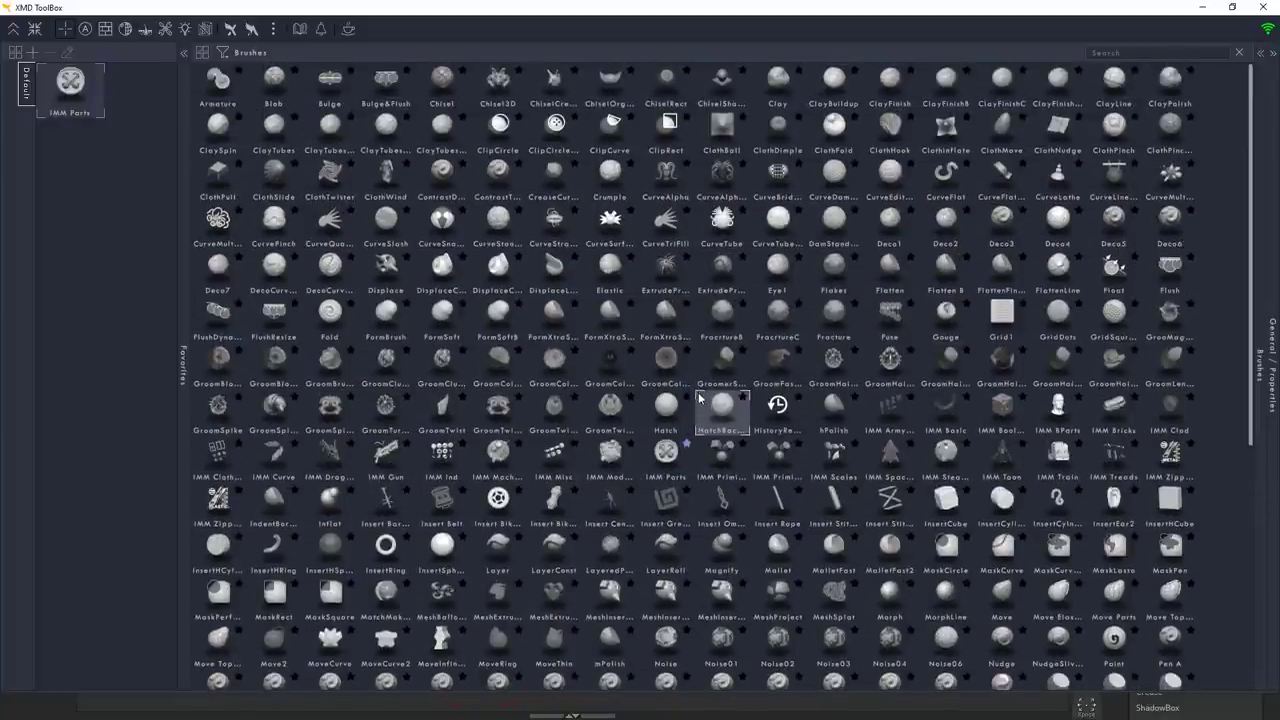
mouse_move(698, 399)
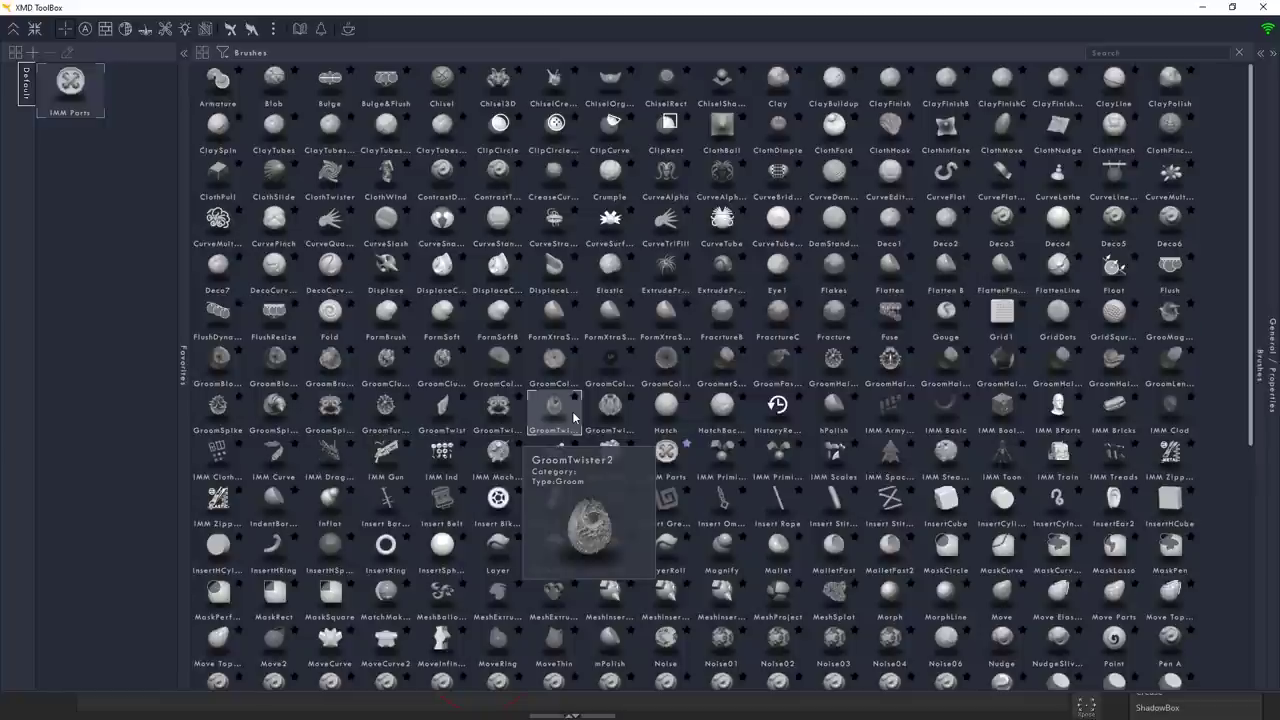
click(800, 76)
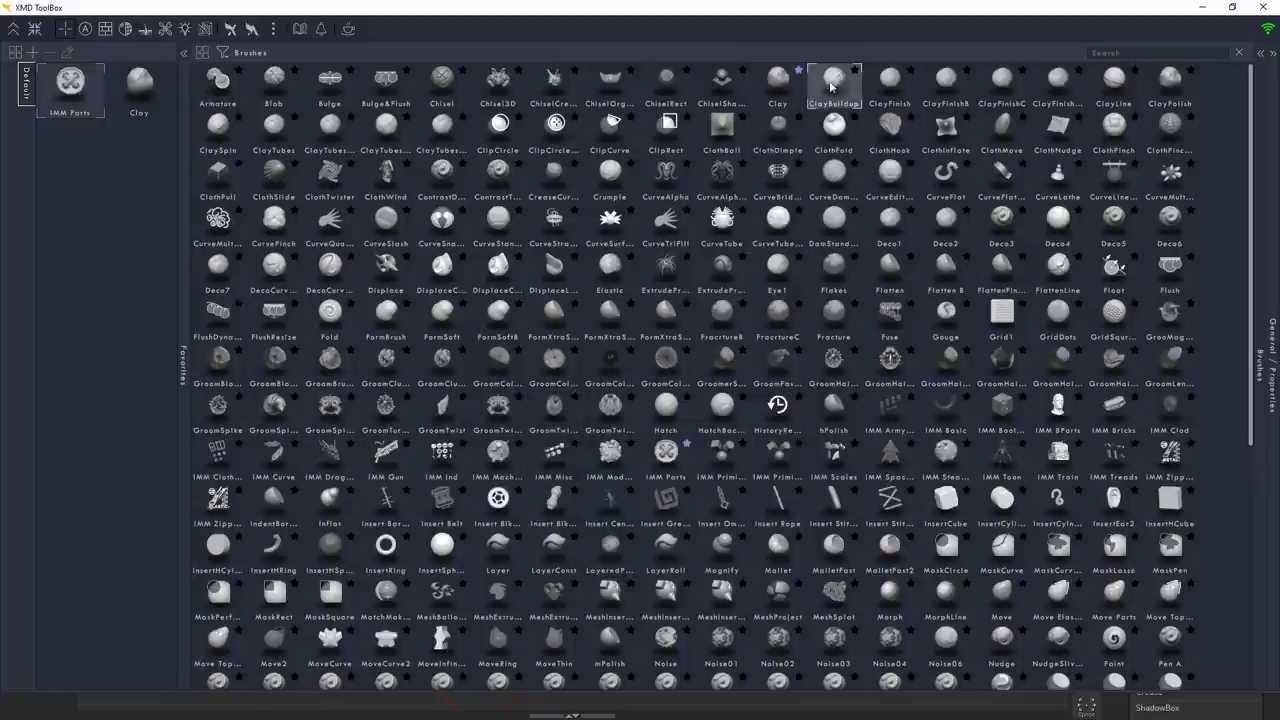
click(858, 72)
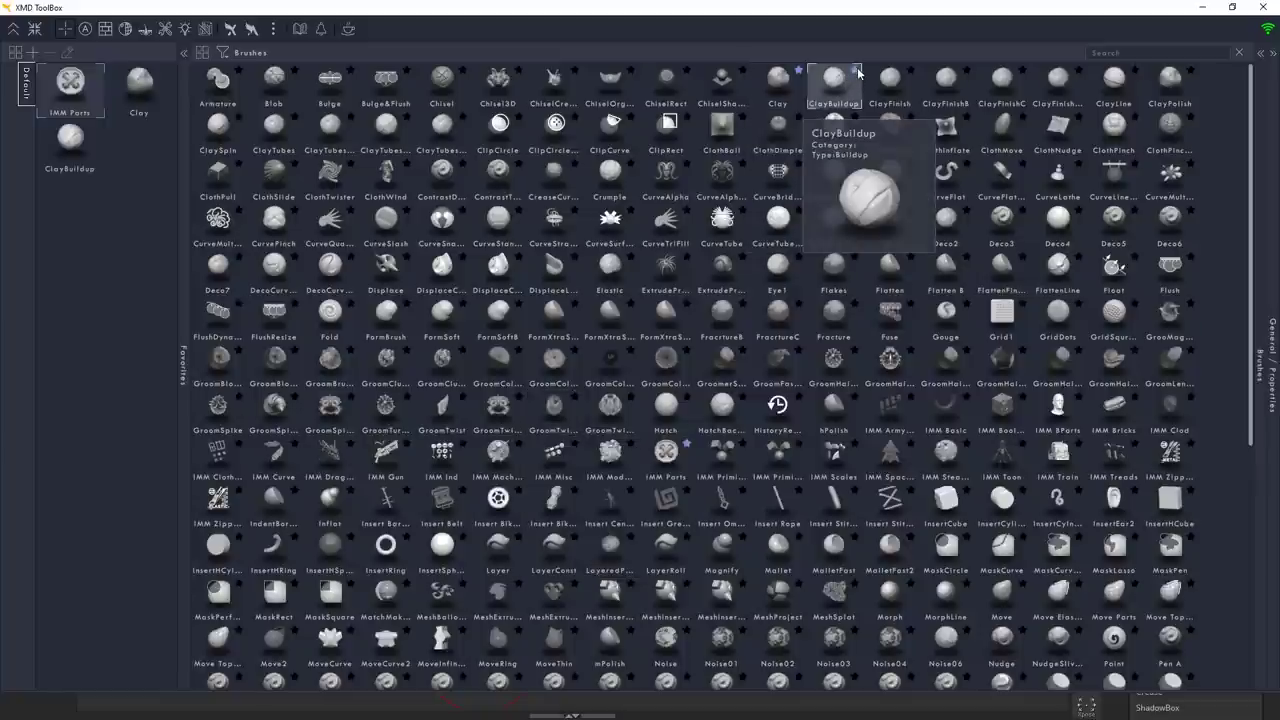
click(240, 261)
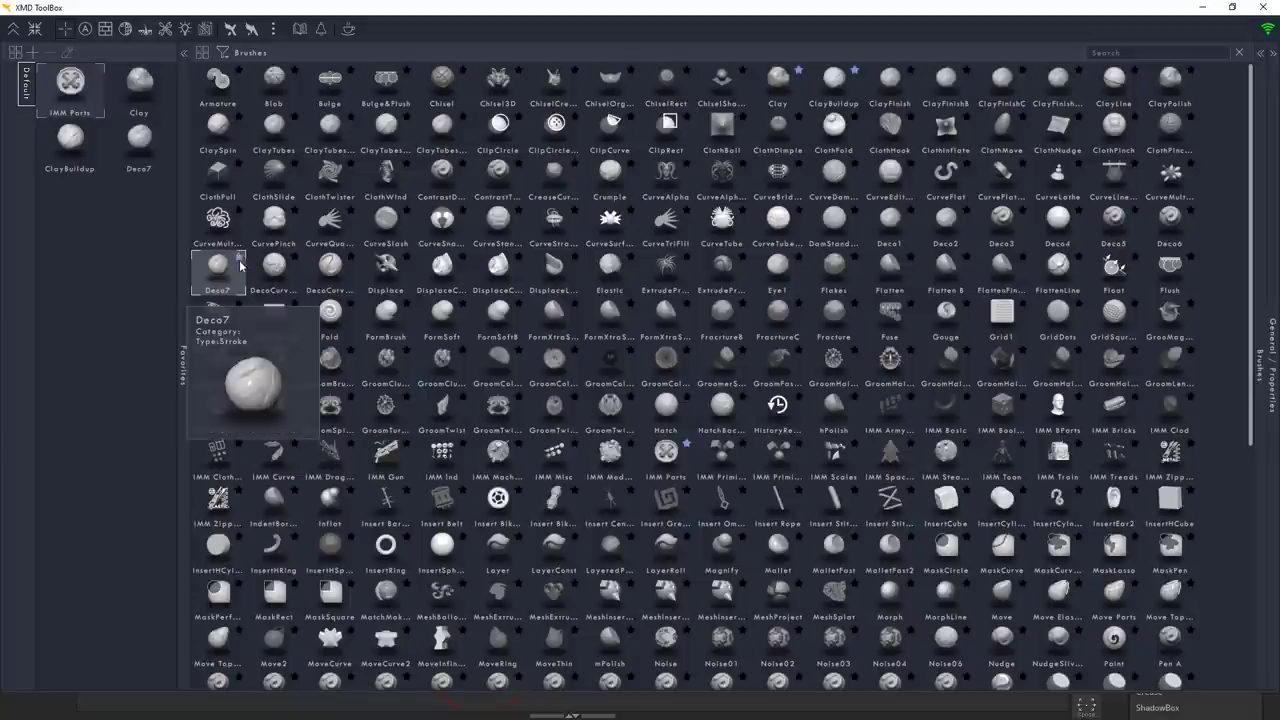
click(800, 259)
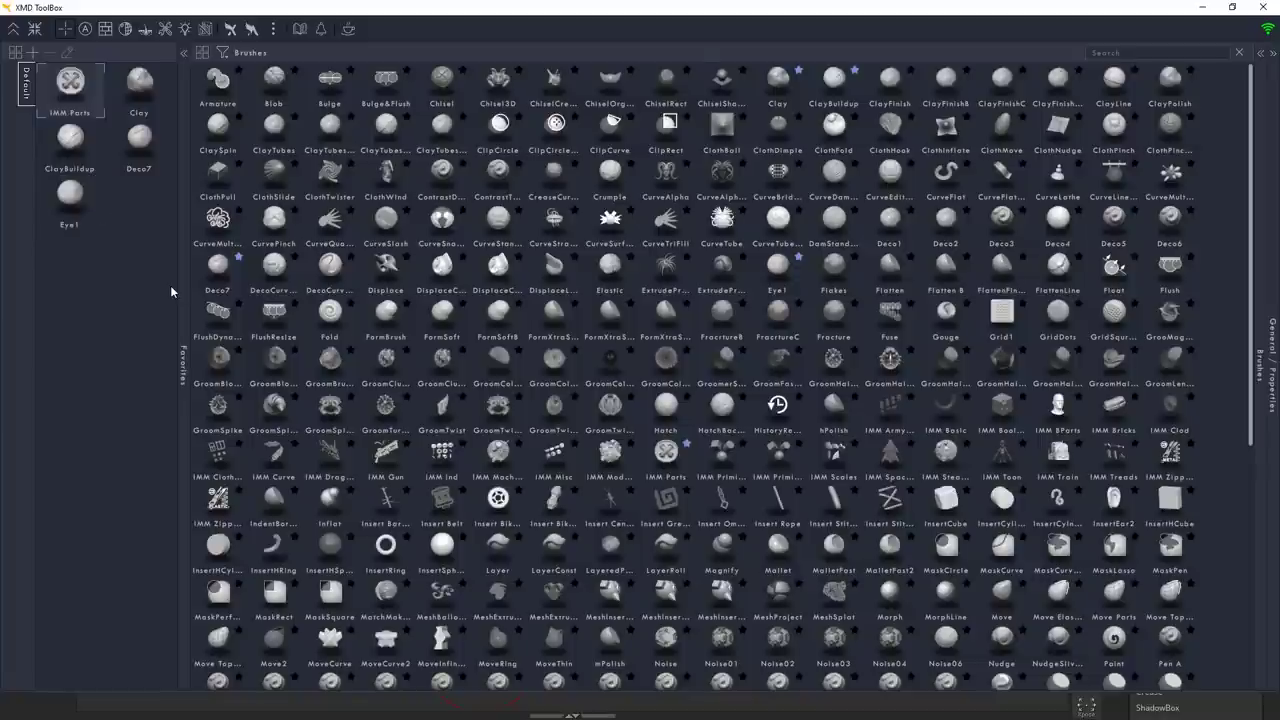
Step: Create a favorite set named Cloth coloured bright yellow-green
click(32, 53)
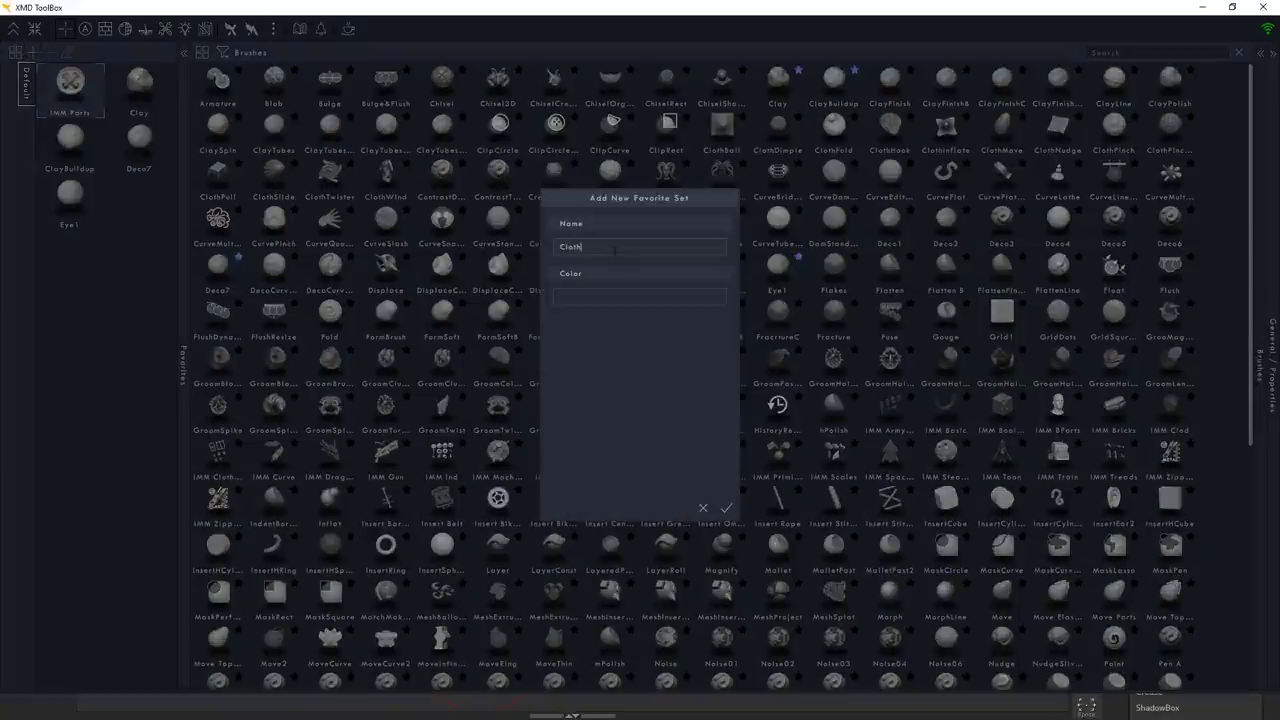
click(628, 300)
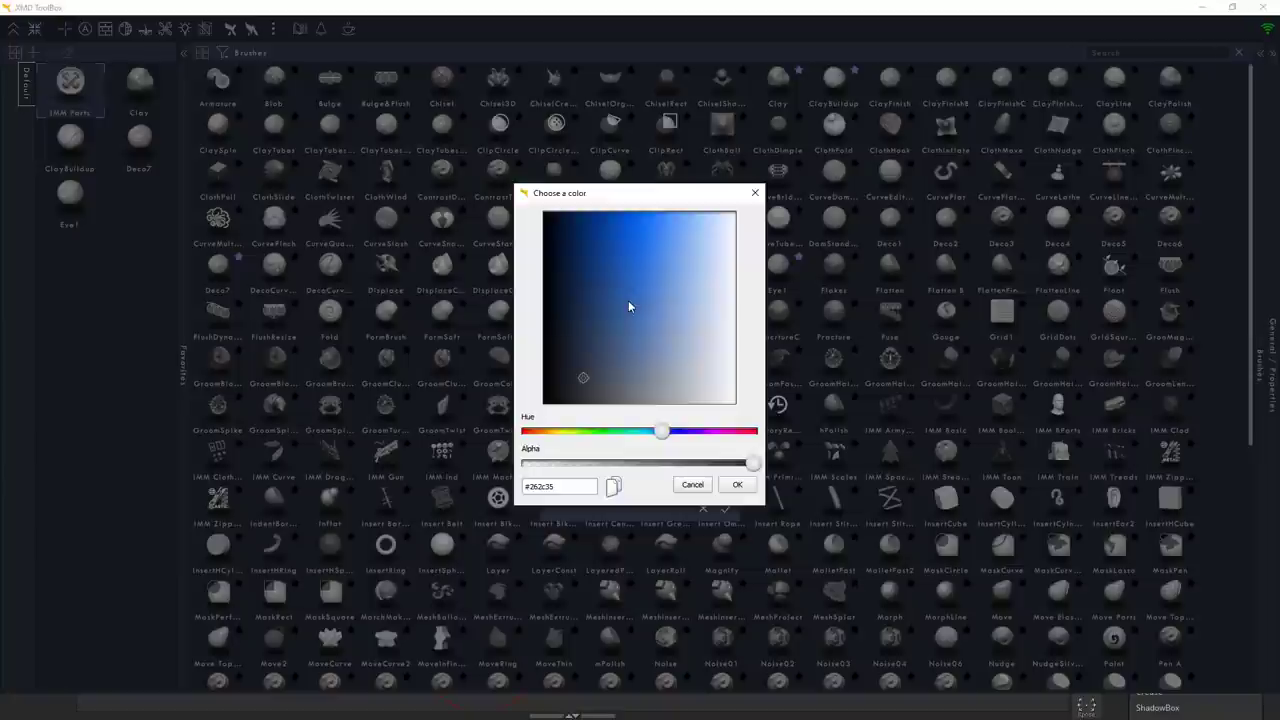
drag(664, 434, 571, 437)
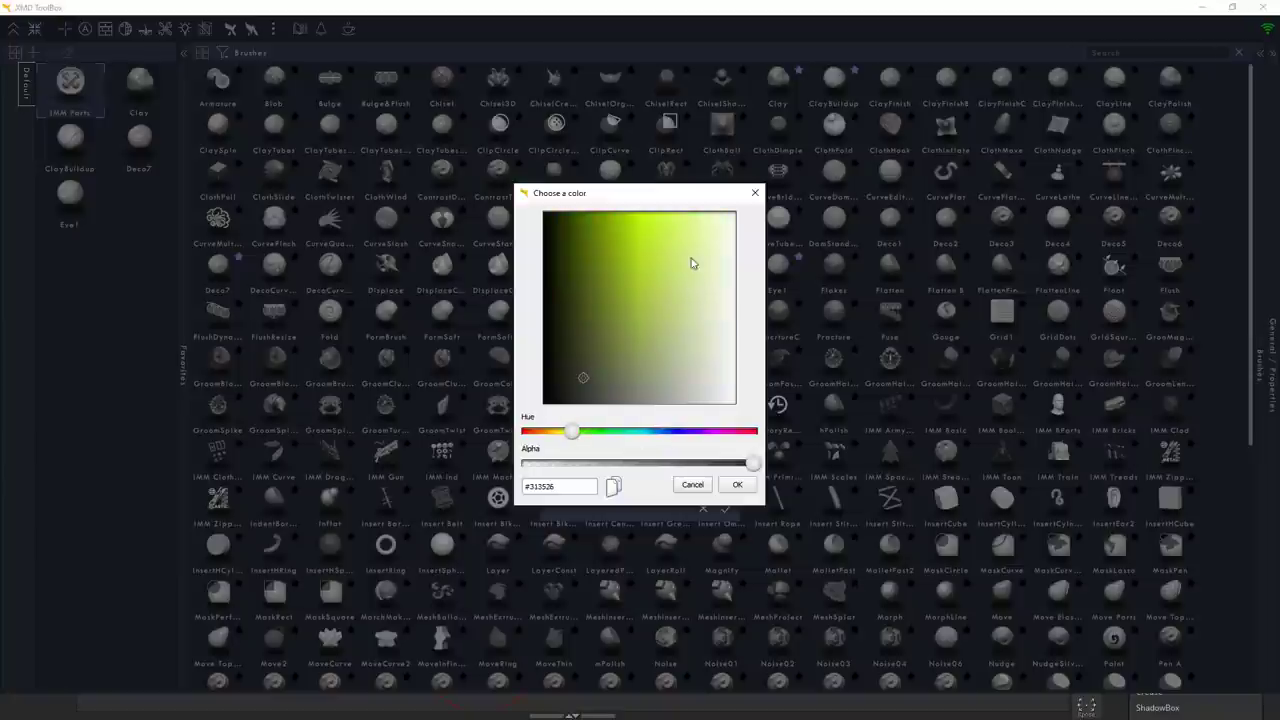
click(695, 227)
click(737, 485)
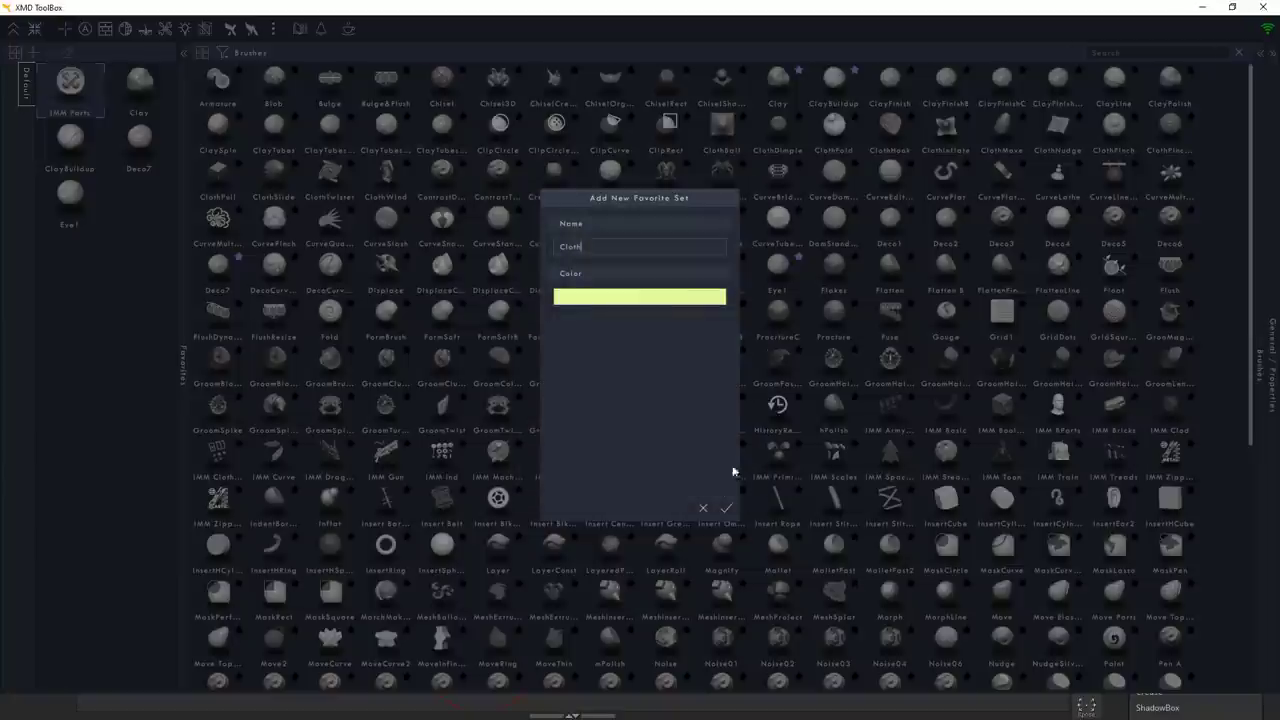
click(726, 508)
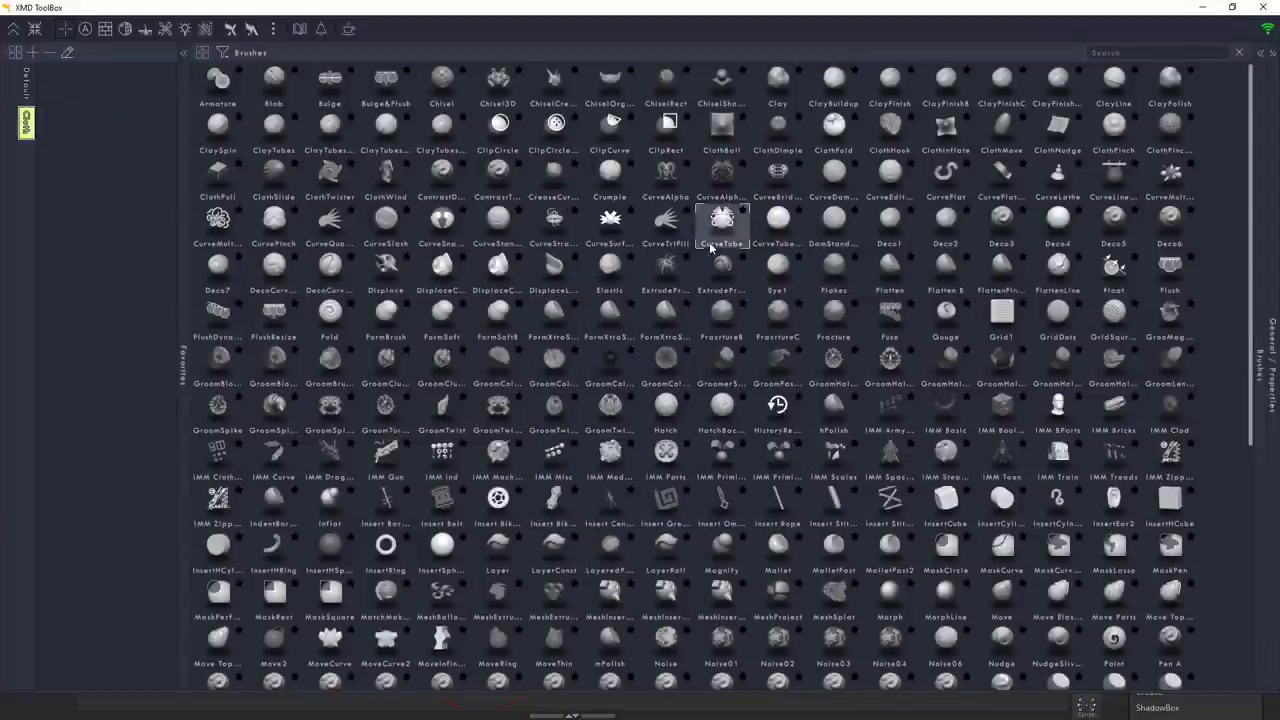
Step: Add ClothPull, ClothTwister, ClothMove and ClothHook to Cloth, then collapse the toolbox to a compact panel
click(240, 164)
click(351, 163)
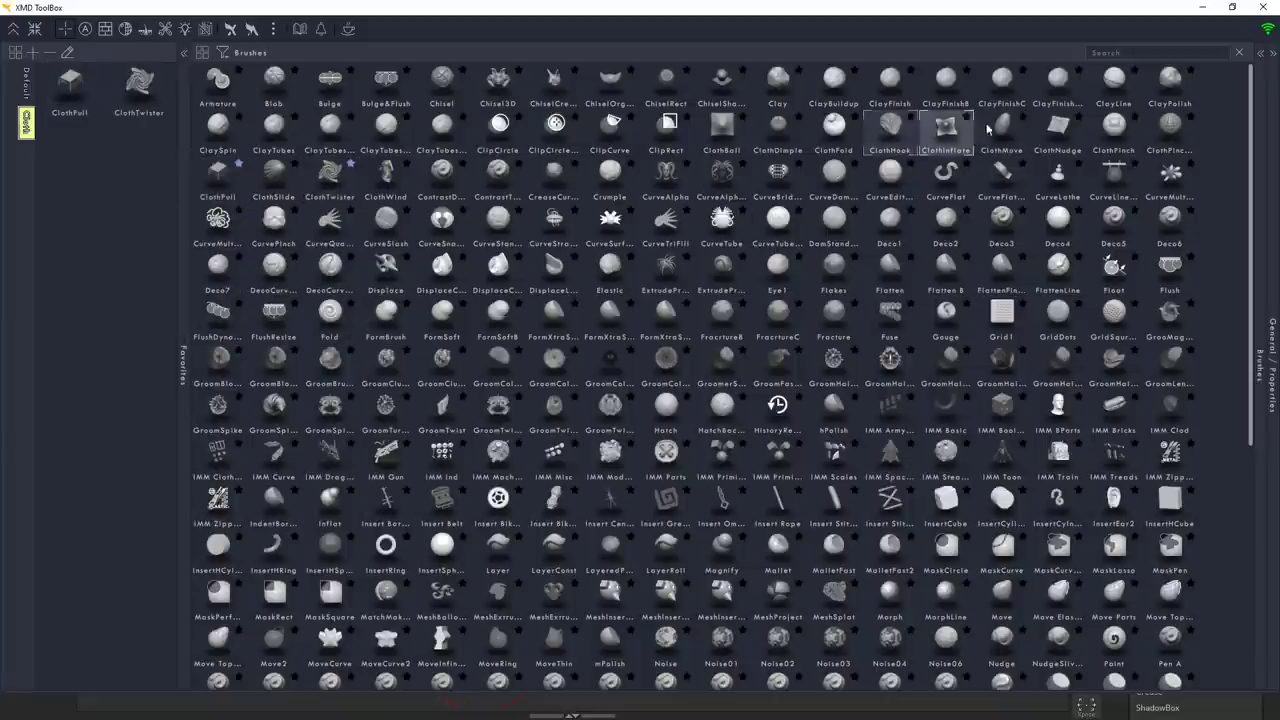
click(1022, 117)
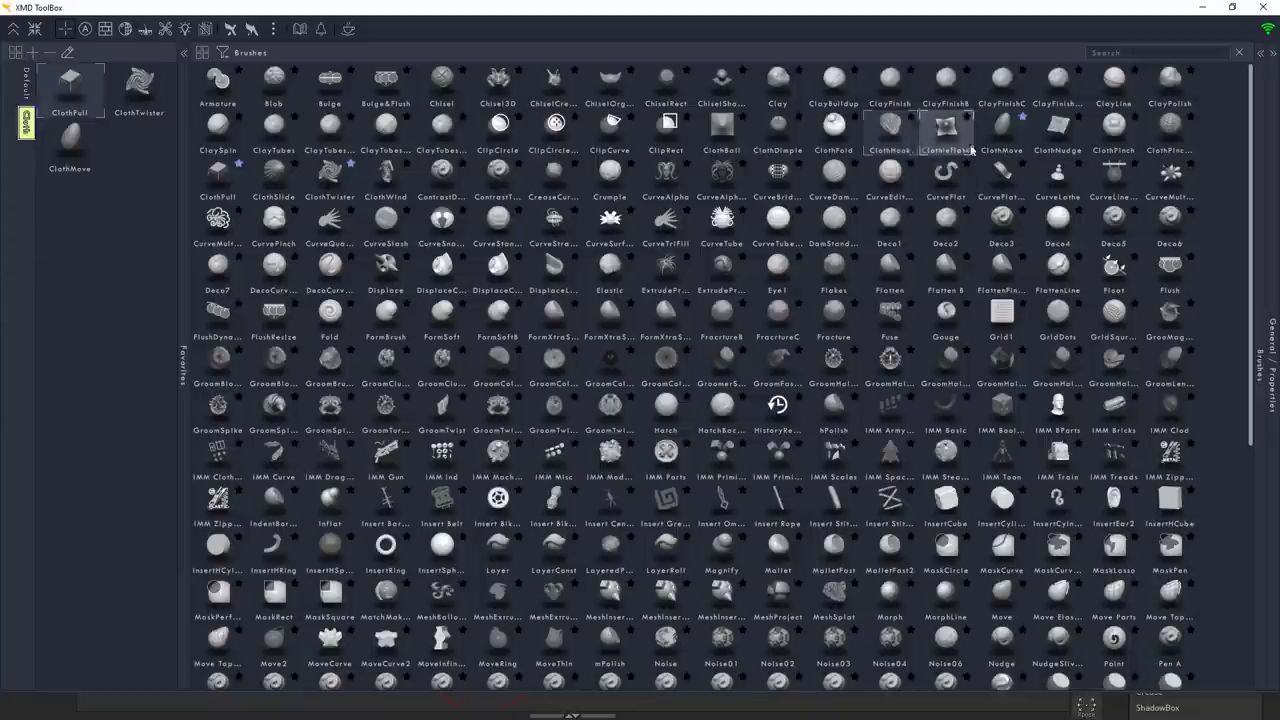
click(912, 116)
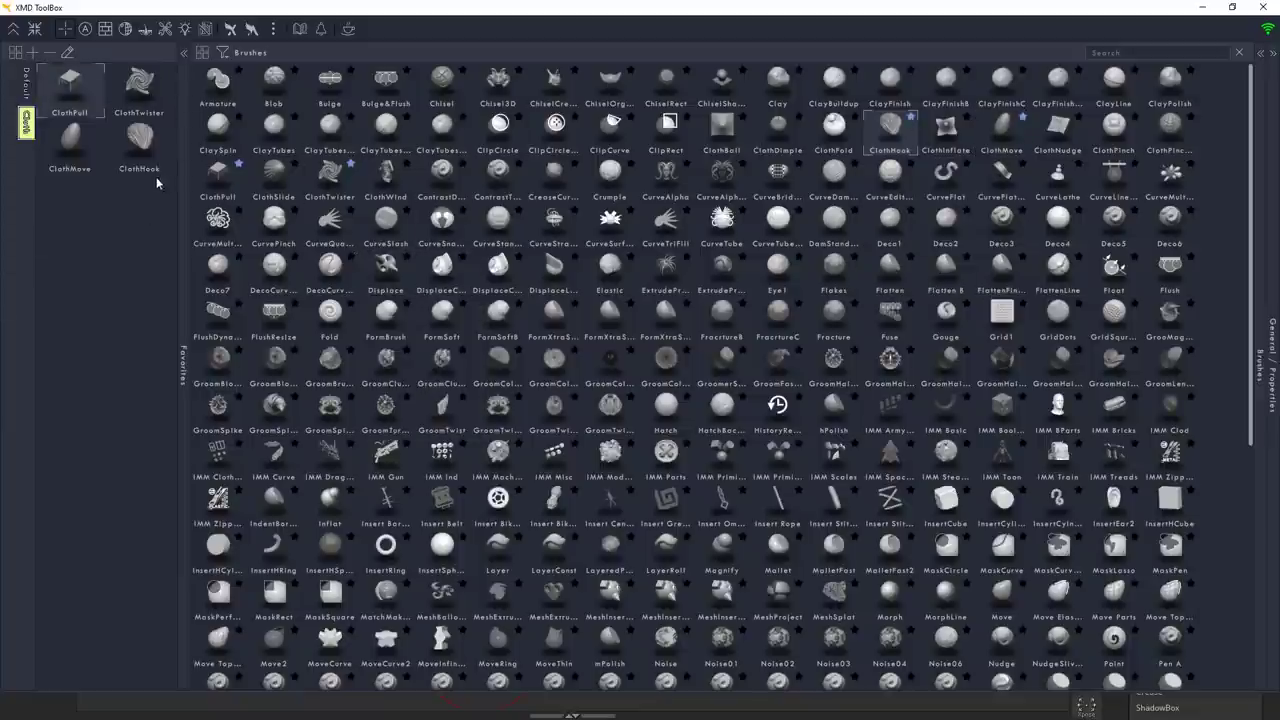
click(35, 29)
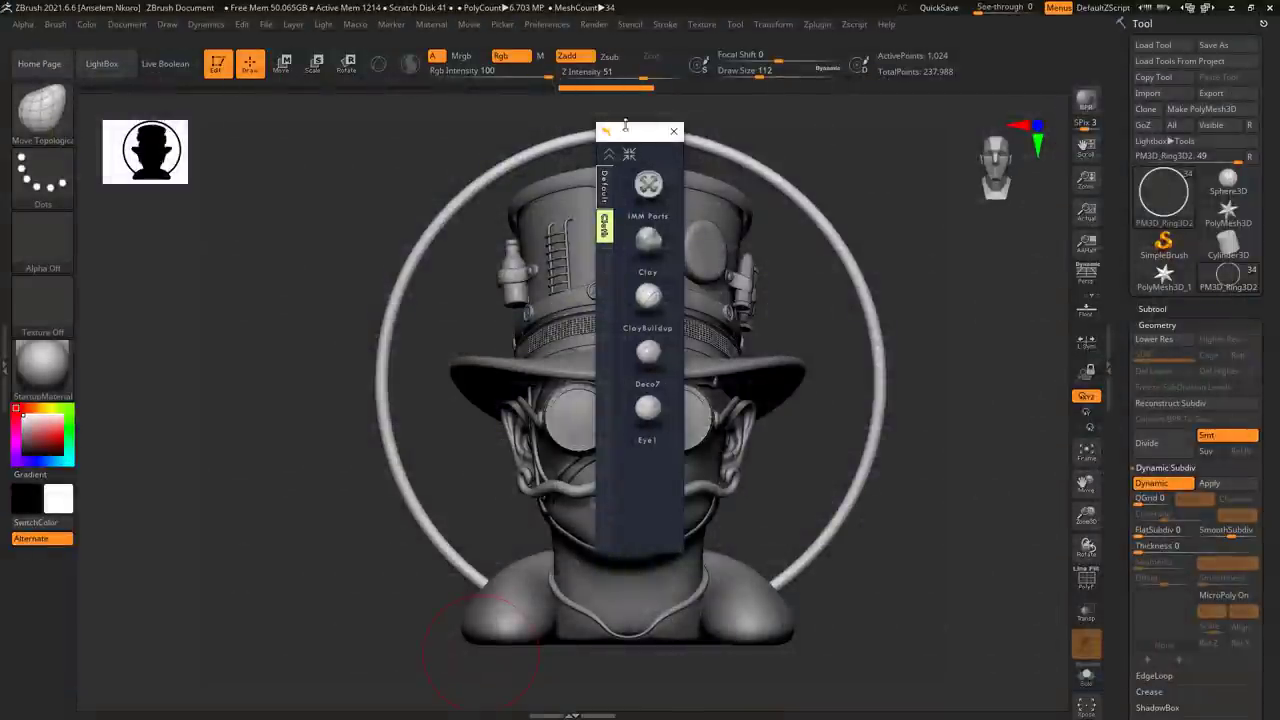
Step: Move the compact brush panel left, turn the bust, and restore ZBrush to a smaller window
mouse_move(622, 140)
mouse_down()
mouse_move(134, 138)
mouse_move(137, 224)
mouse_up()
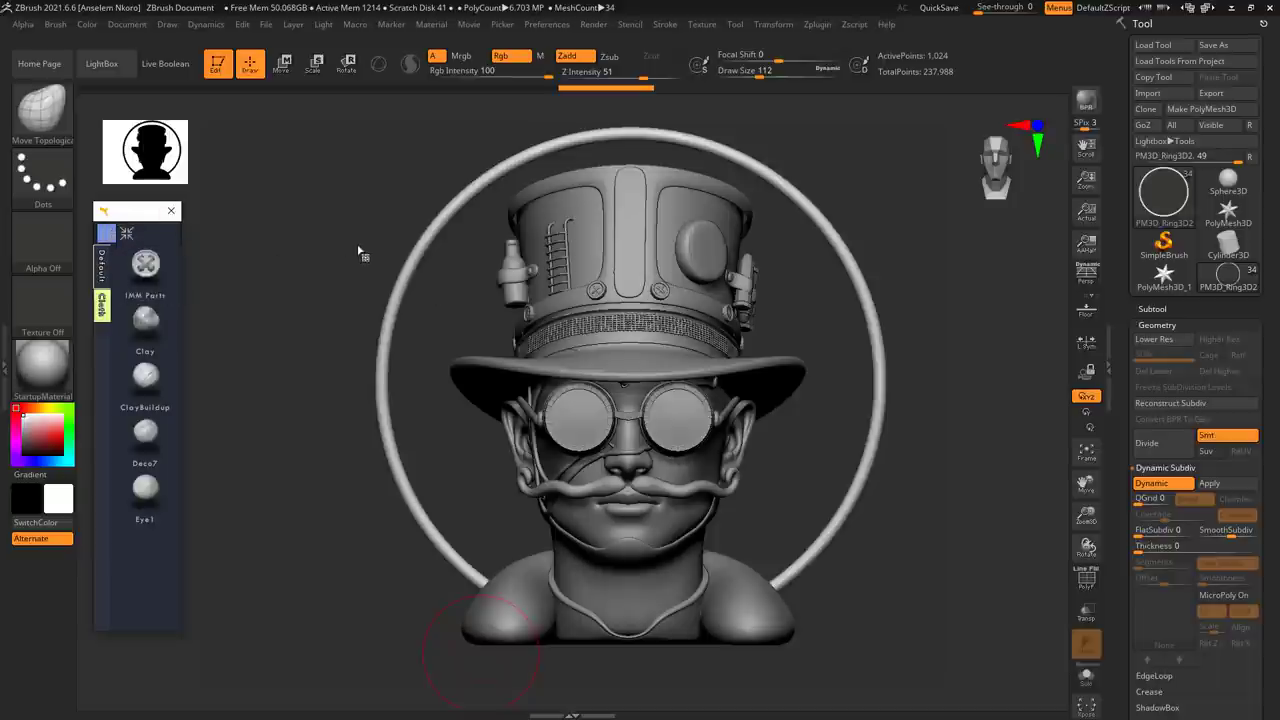
drag(360, 254, 290, 280)
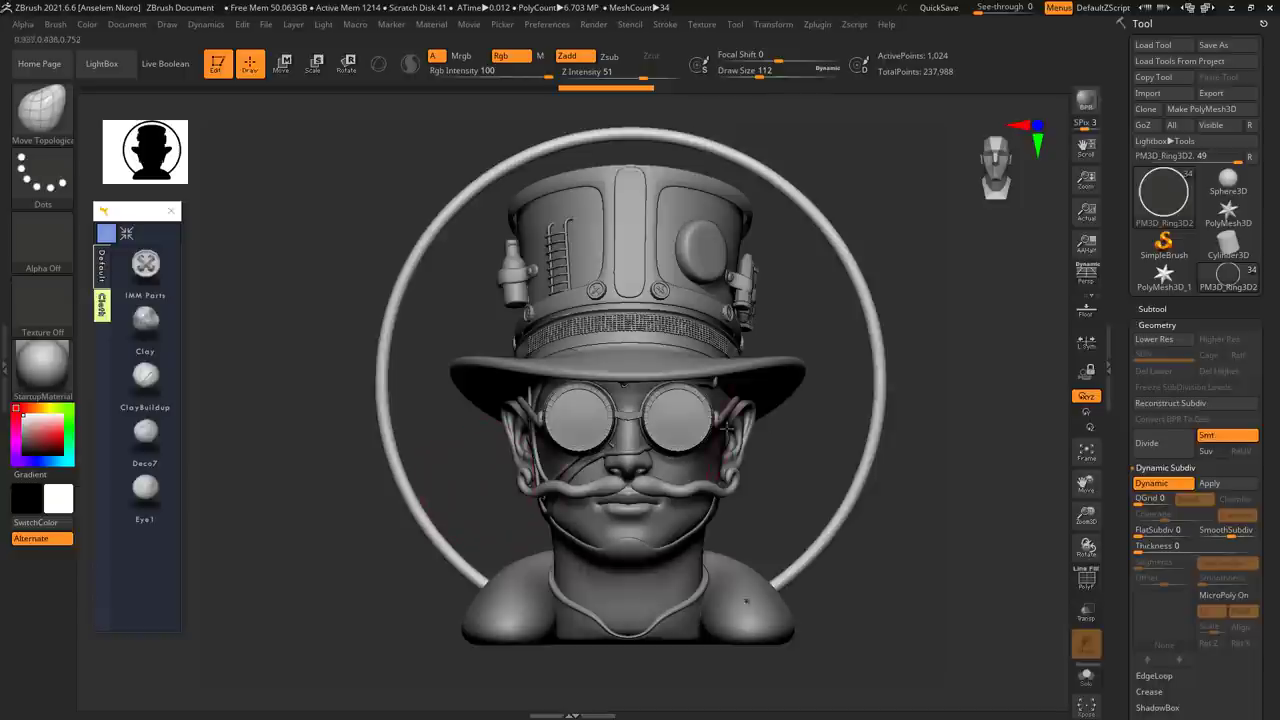
click(1253, 9)
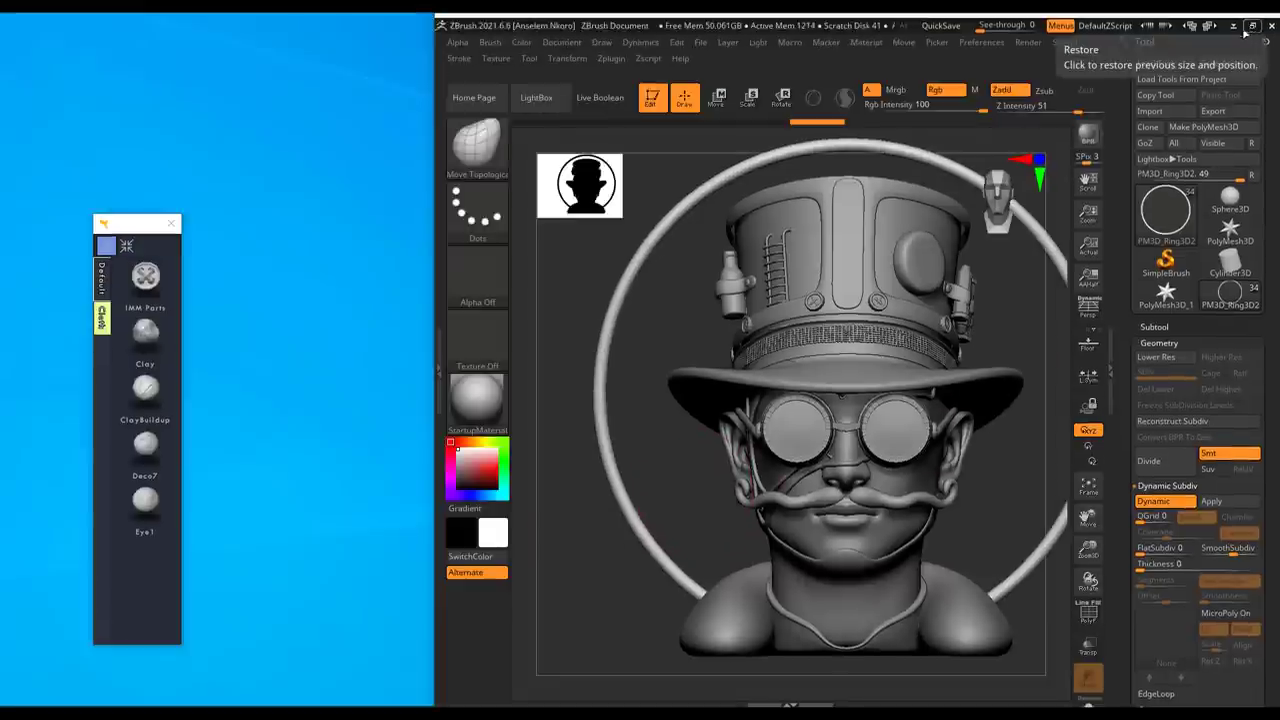
Step: Expand and shrink the toolbox, open the General settings panel, then expand it full-screen
click(127, 248)
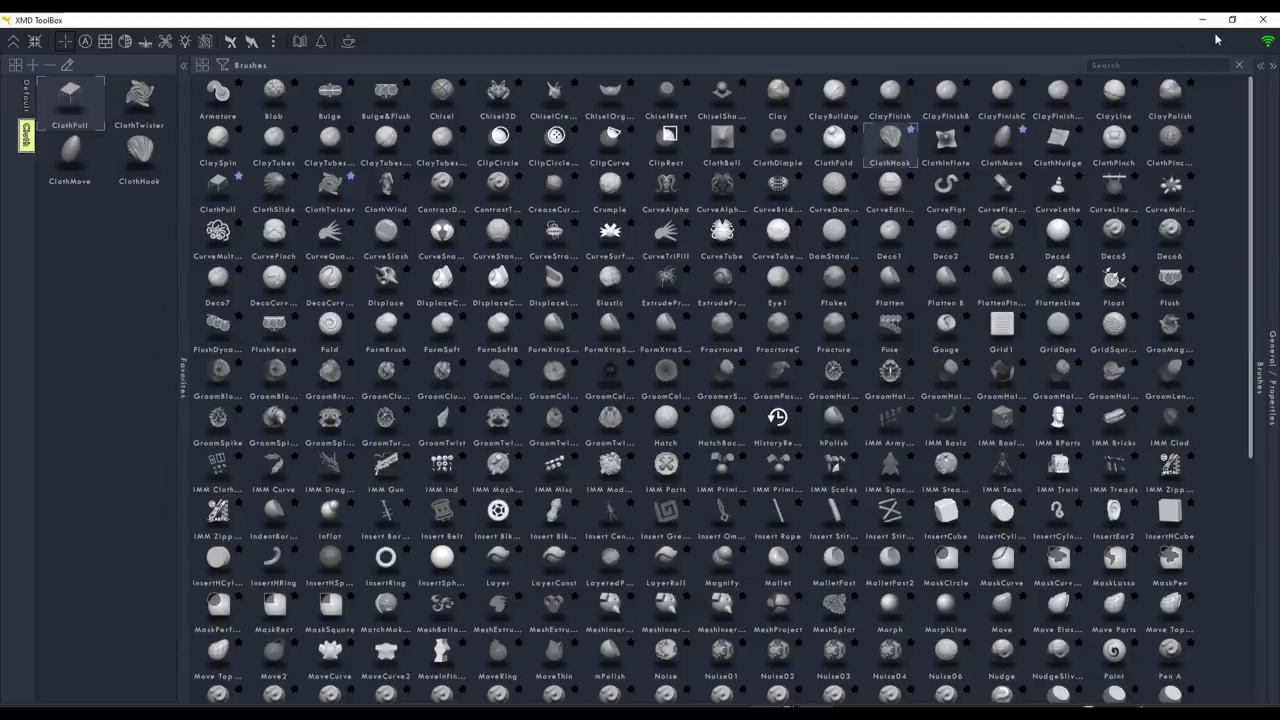
click(1261, 66)
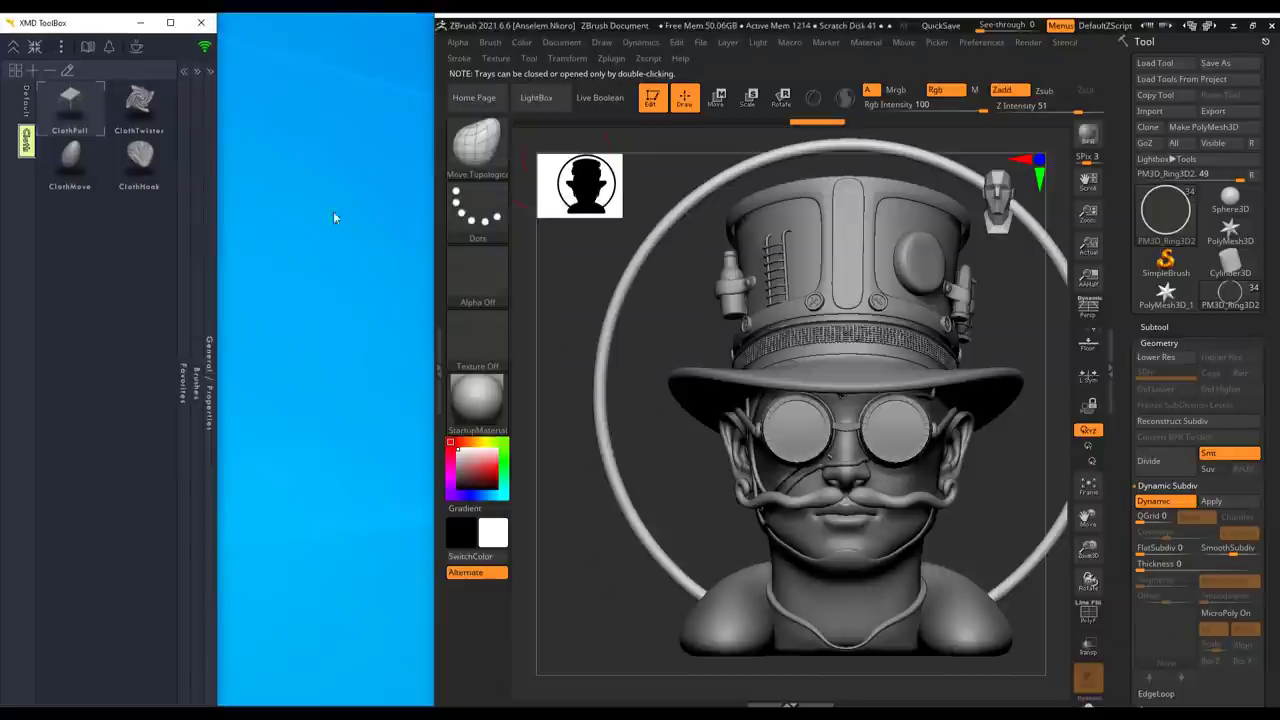
click(207, 74)
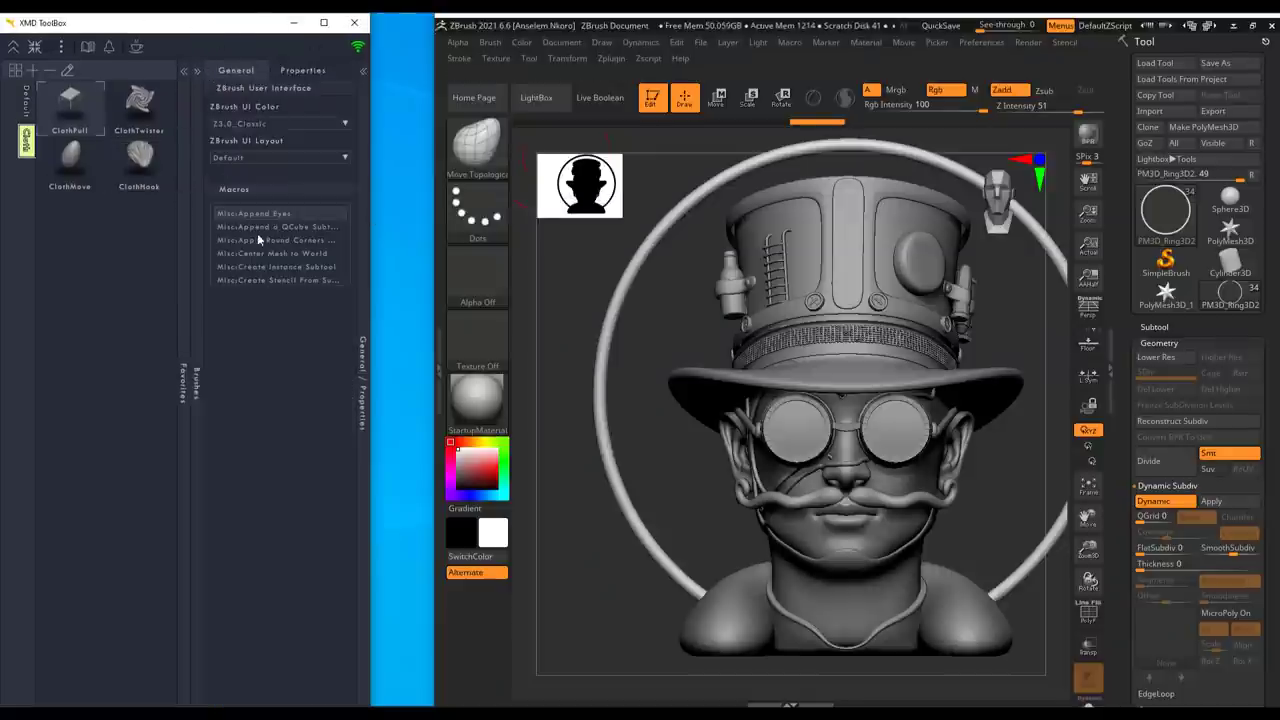
click(199, 66)
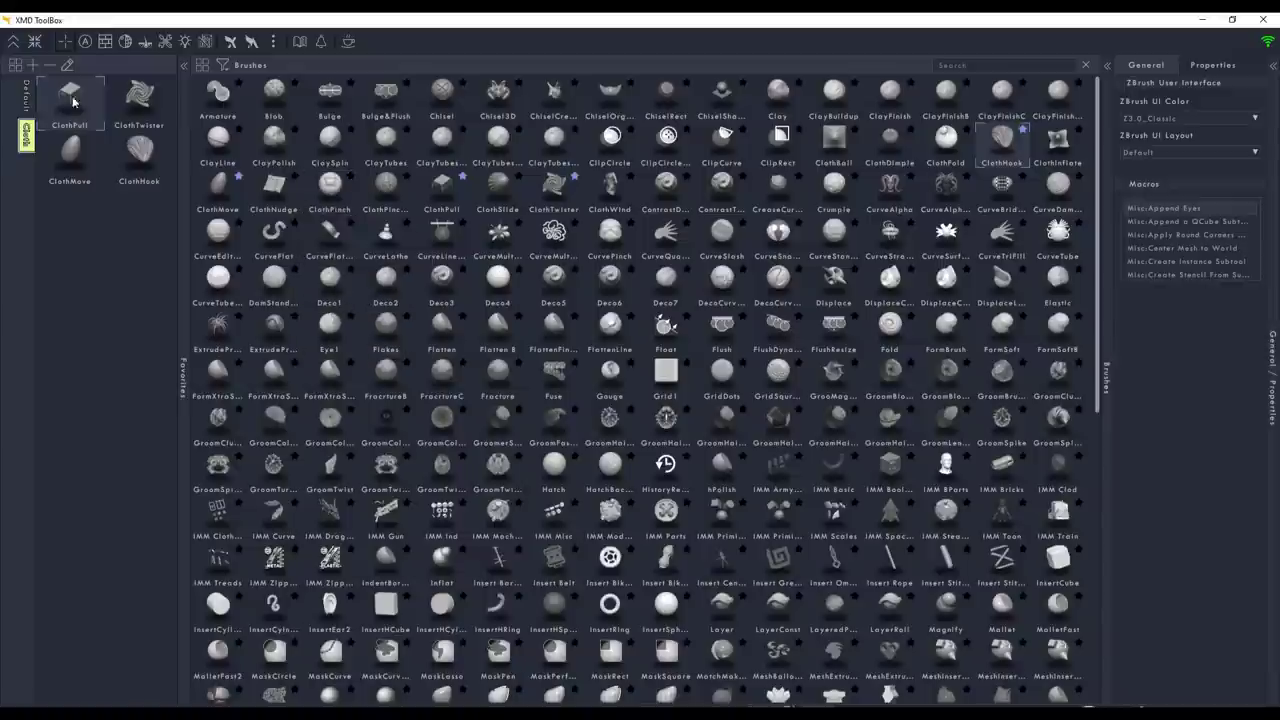
Step: Preview the Alphas library, then switch to Textures and scroll its thumbnails
mouse_move(84, 138)
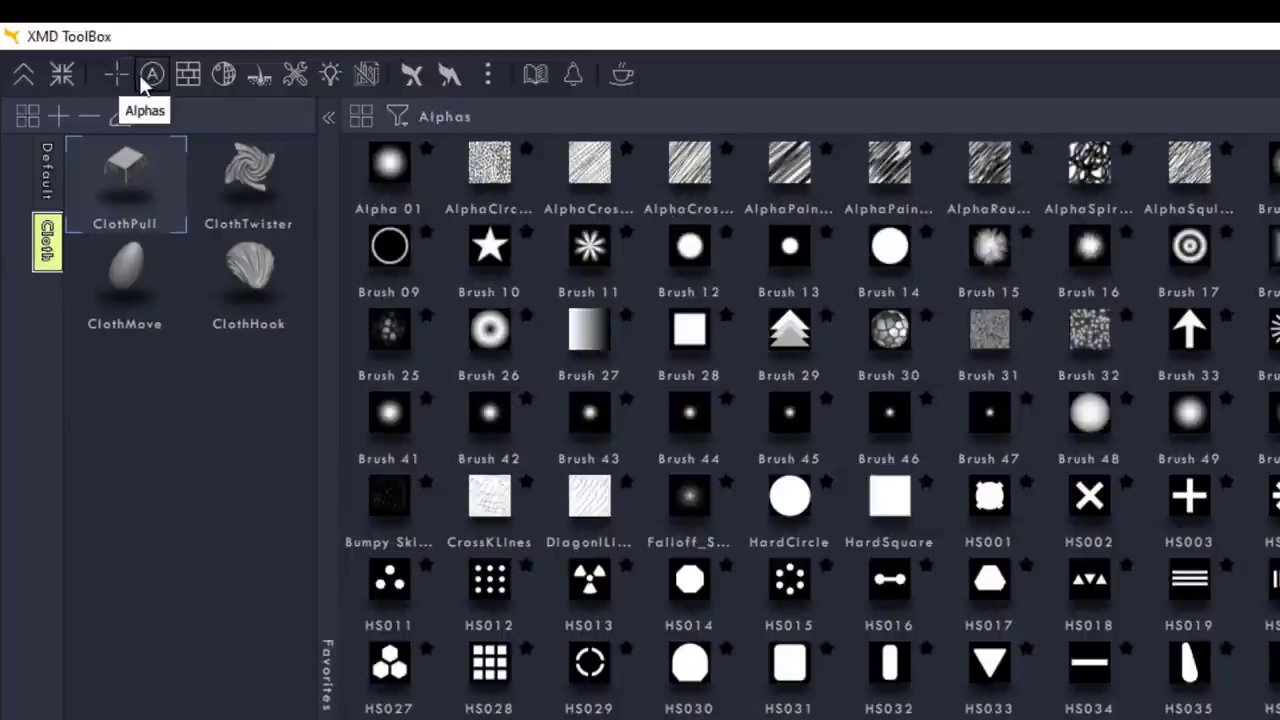
mouse_move(975, 508)
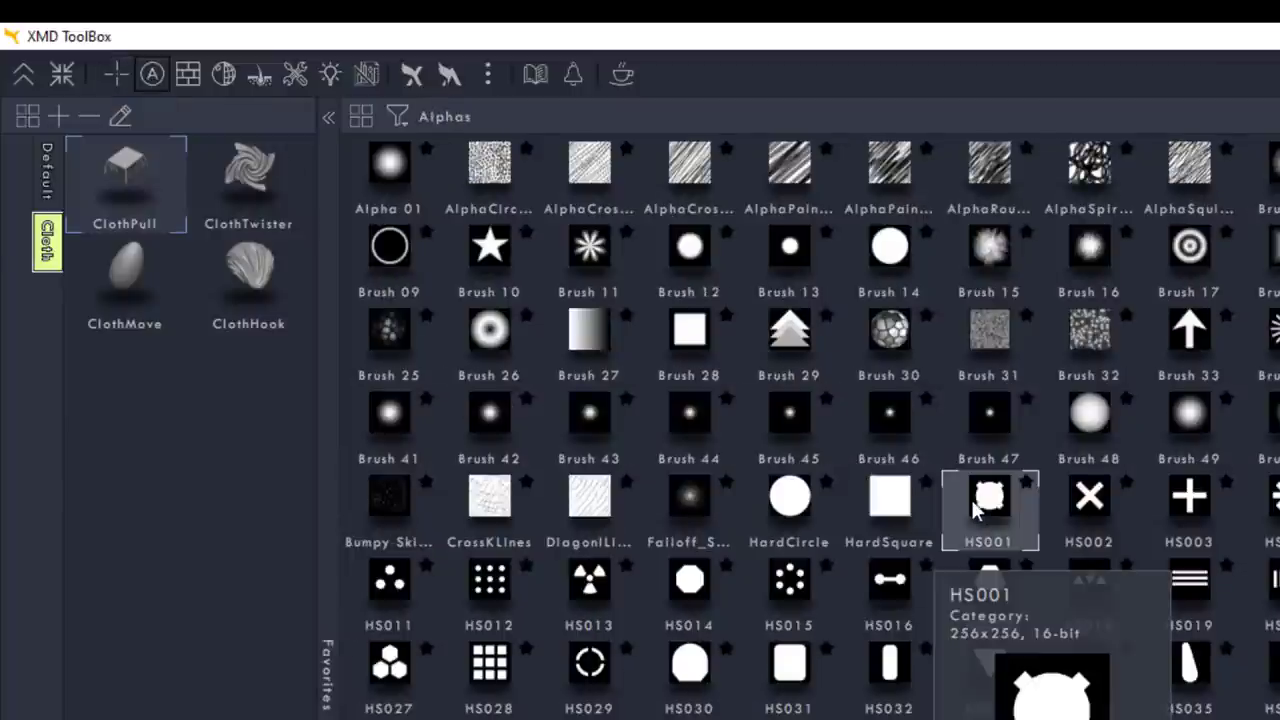
click(188, 78)
scroll(698, 567, down, 12)
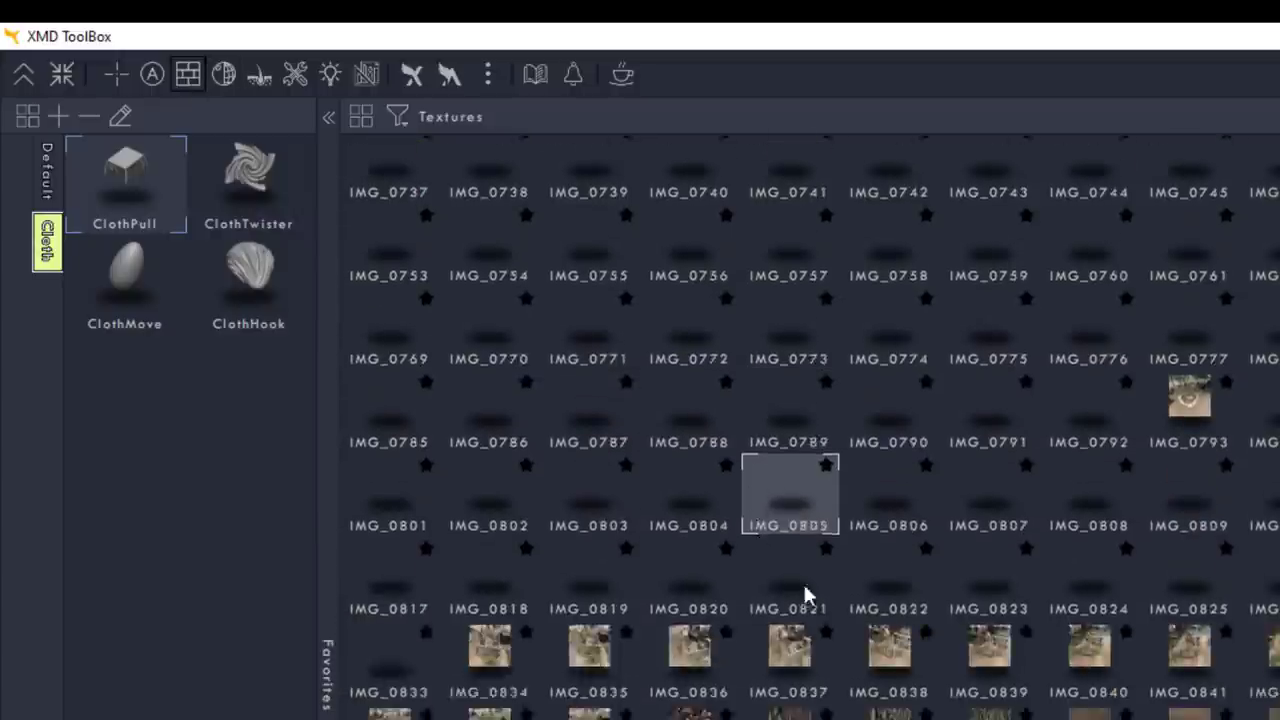
scroll(698, 420, up, 15)
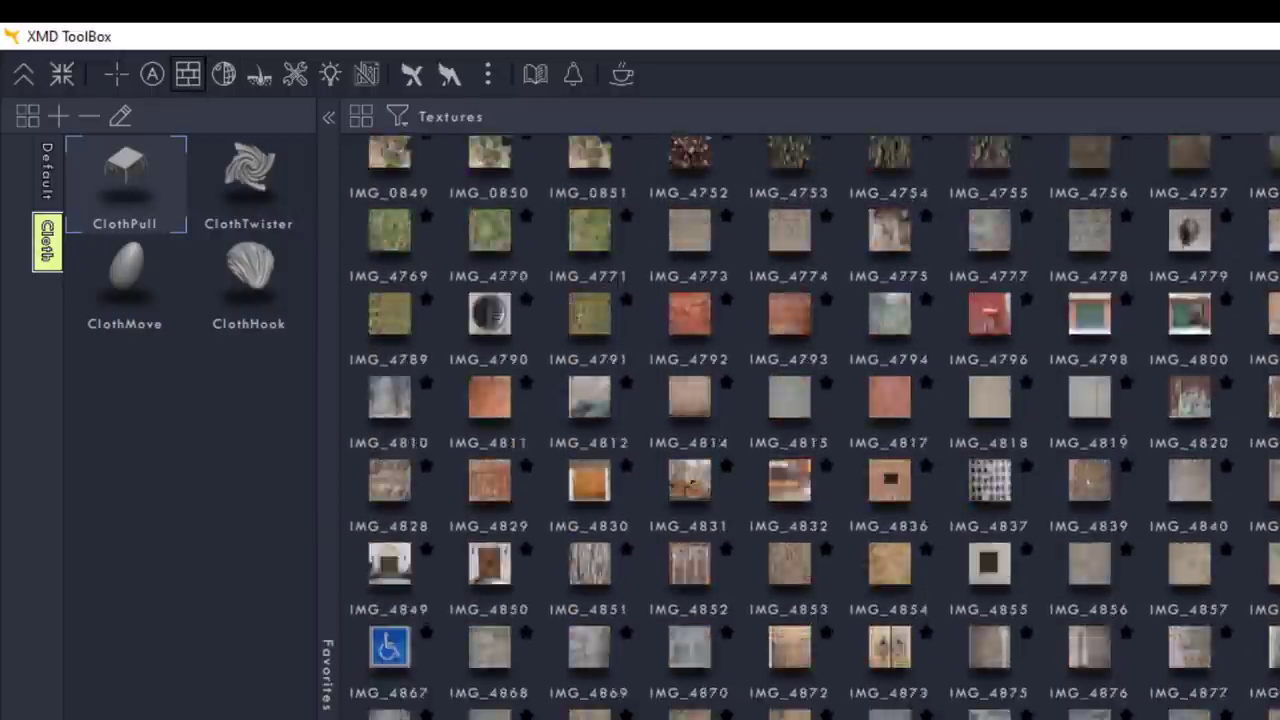
Step: Step through the Fibers, Tools and Lights libraries and settle on Projects
click(259, 75)
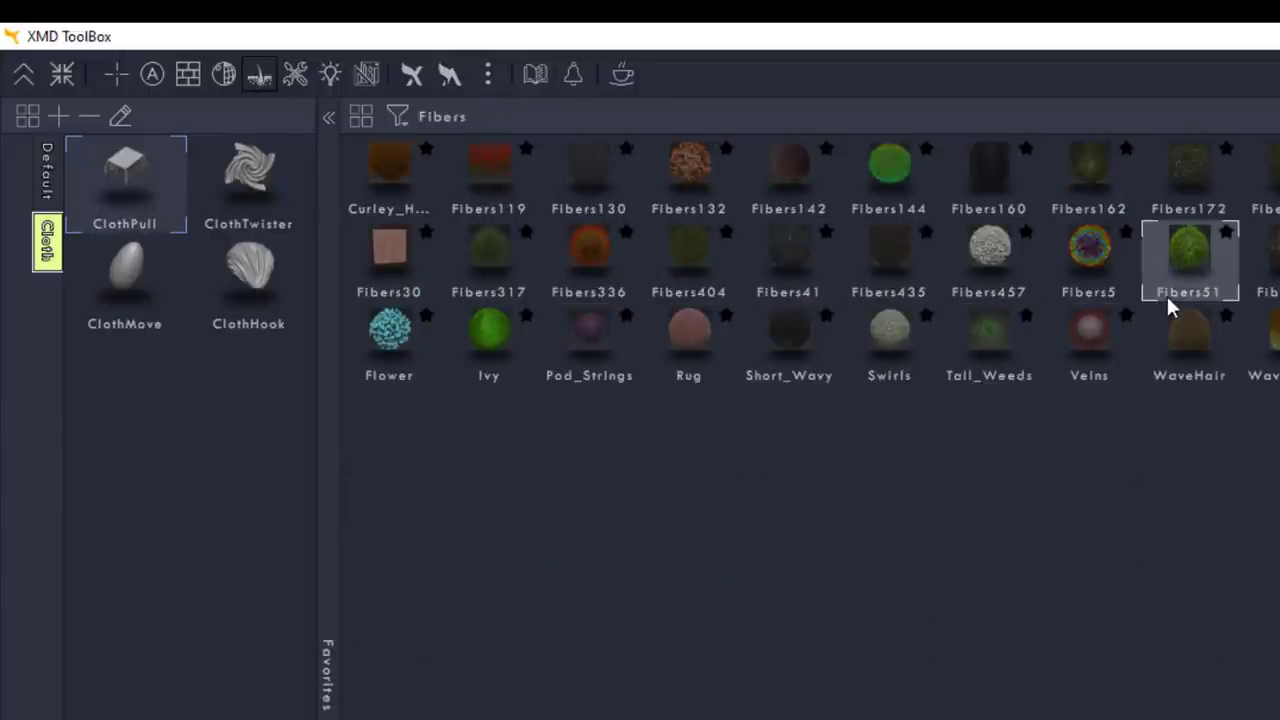
click(296, 77)
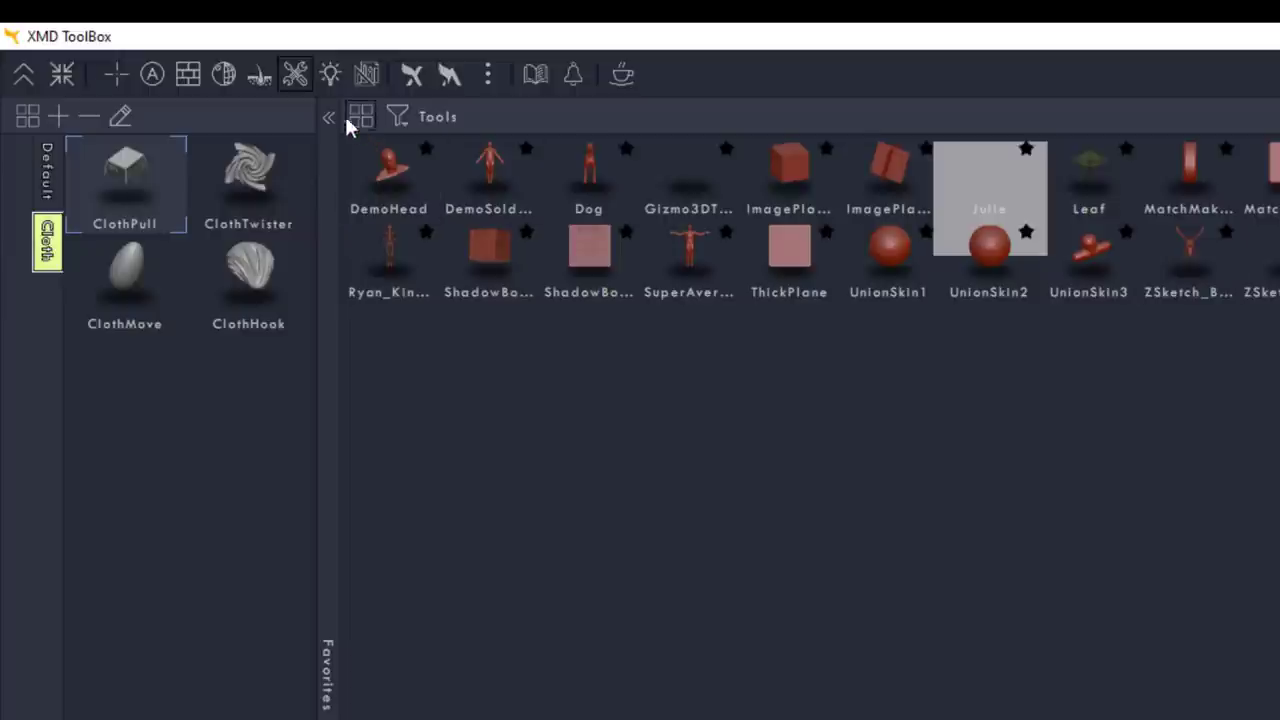
click(331, 77)
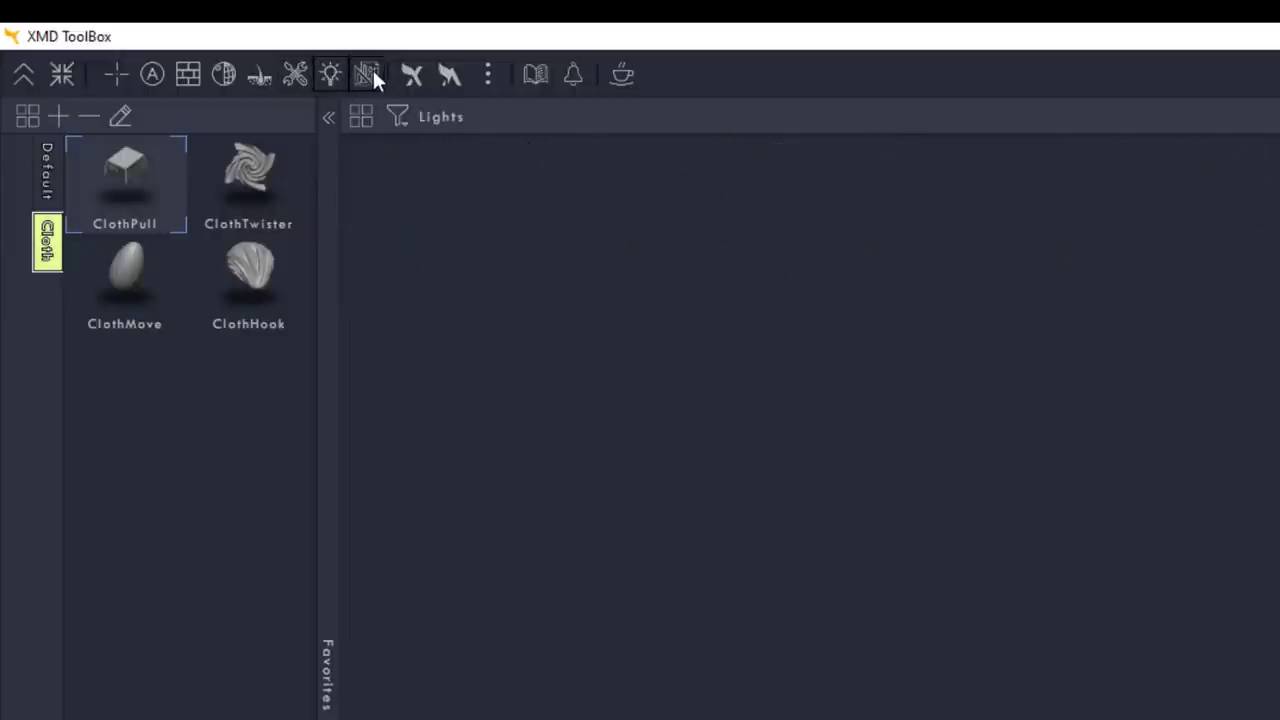
click(367, 74)
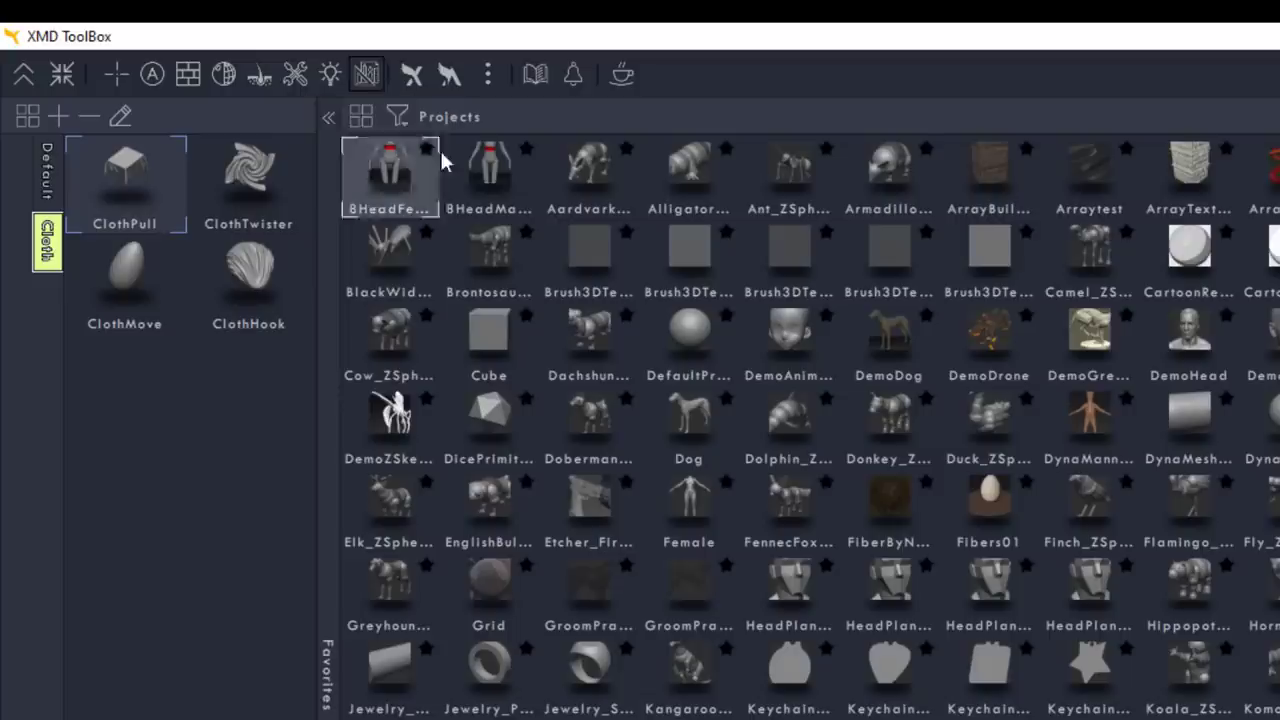
scroll(640, 330, down, 1)
scroll(665, 343, up, 1)
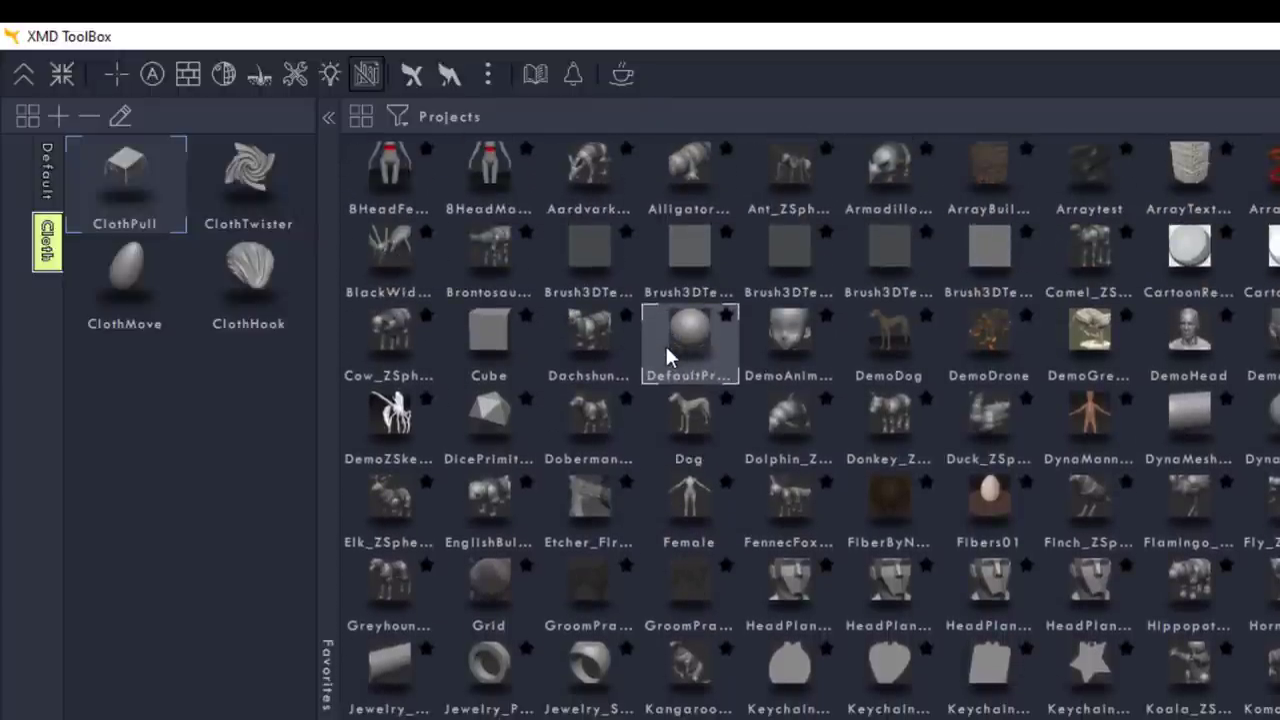
mouse_move(666, 350)
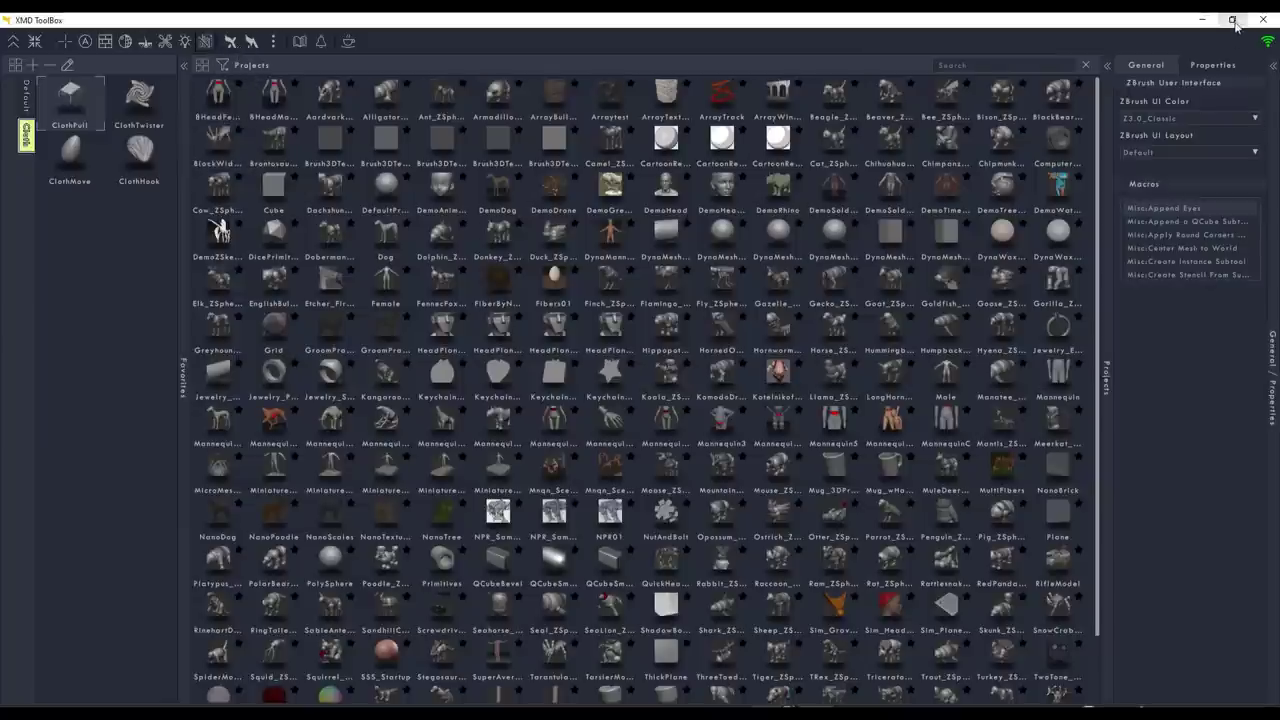
Step: Collapse XMD ToolBox to a strip and pick ClayBuildup from the Default favorites, framing the shoulder
click(1108, 66)
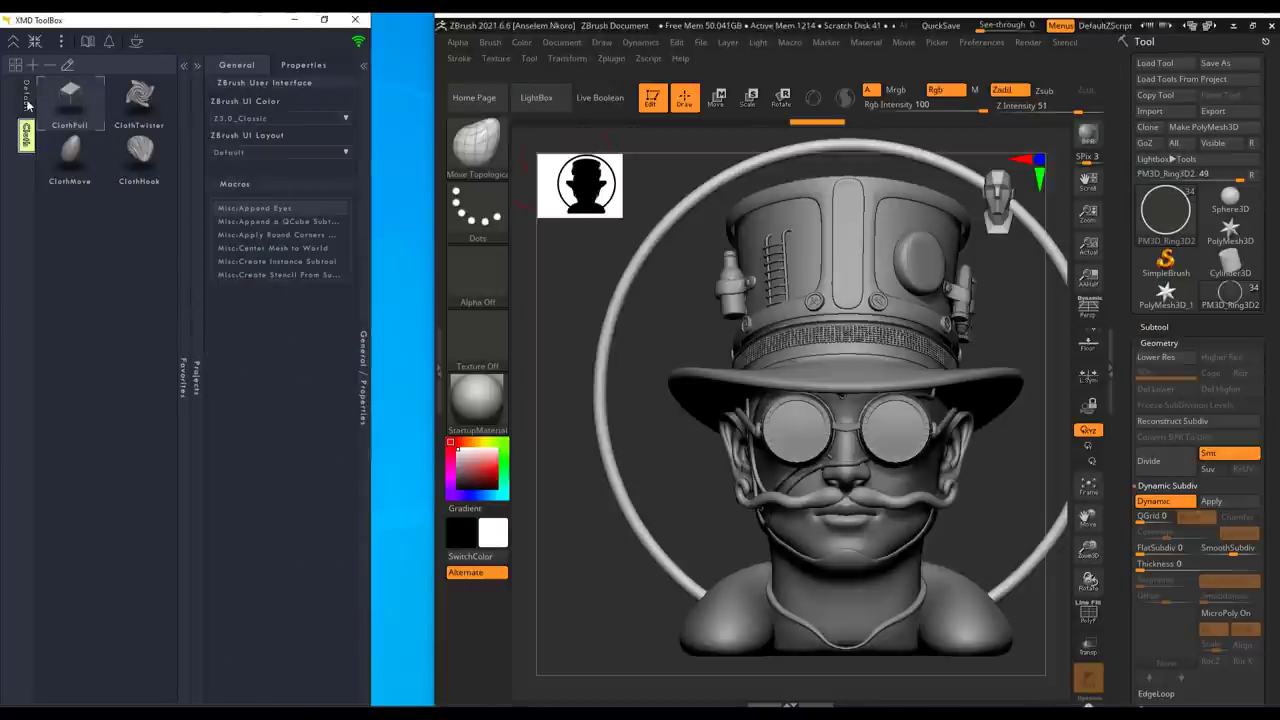
click(27, 97)
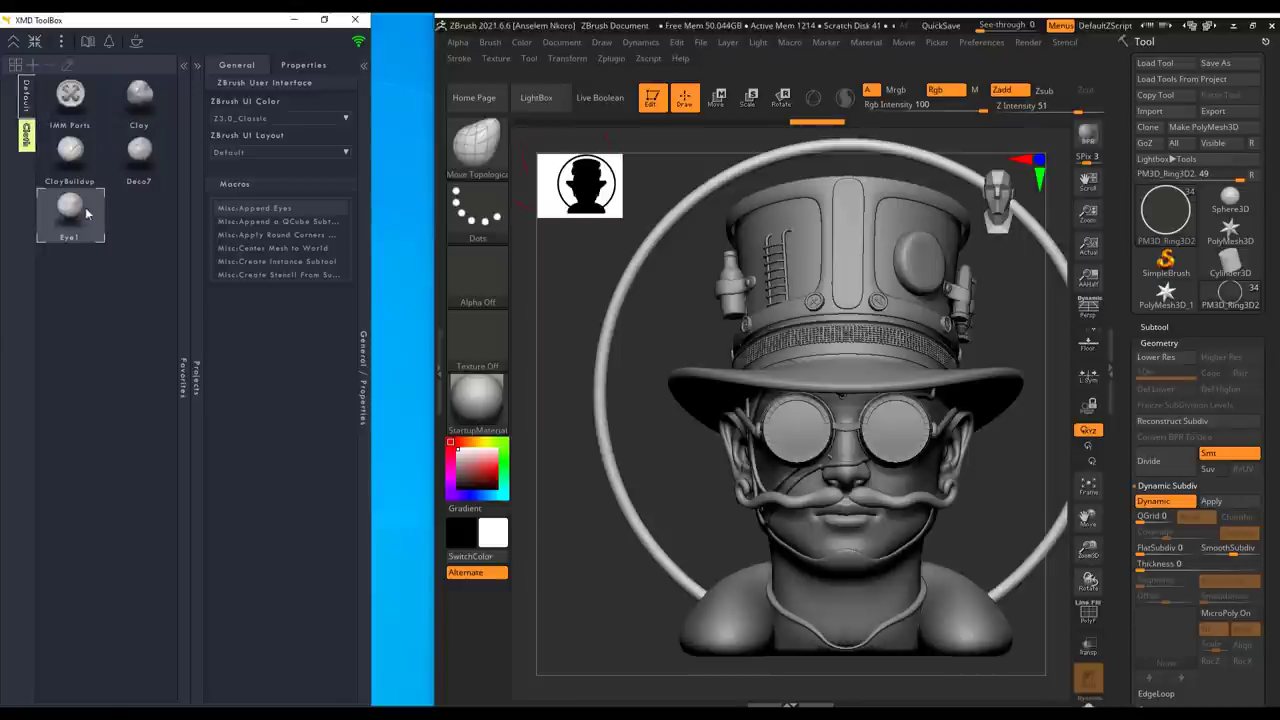
click(137, 101)
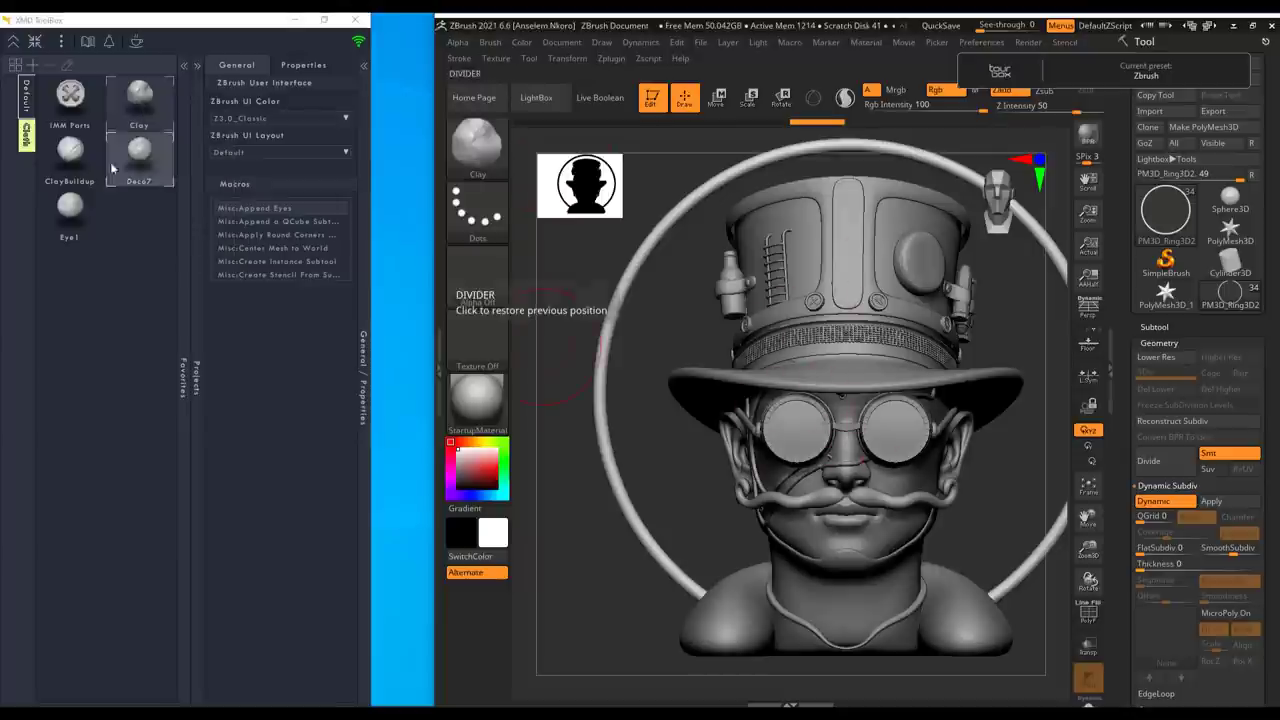
click(71, 150)
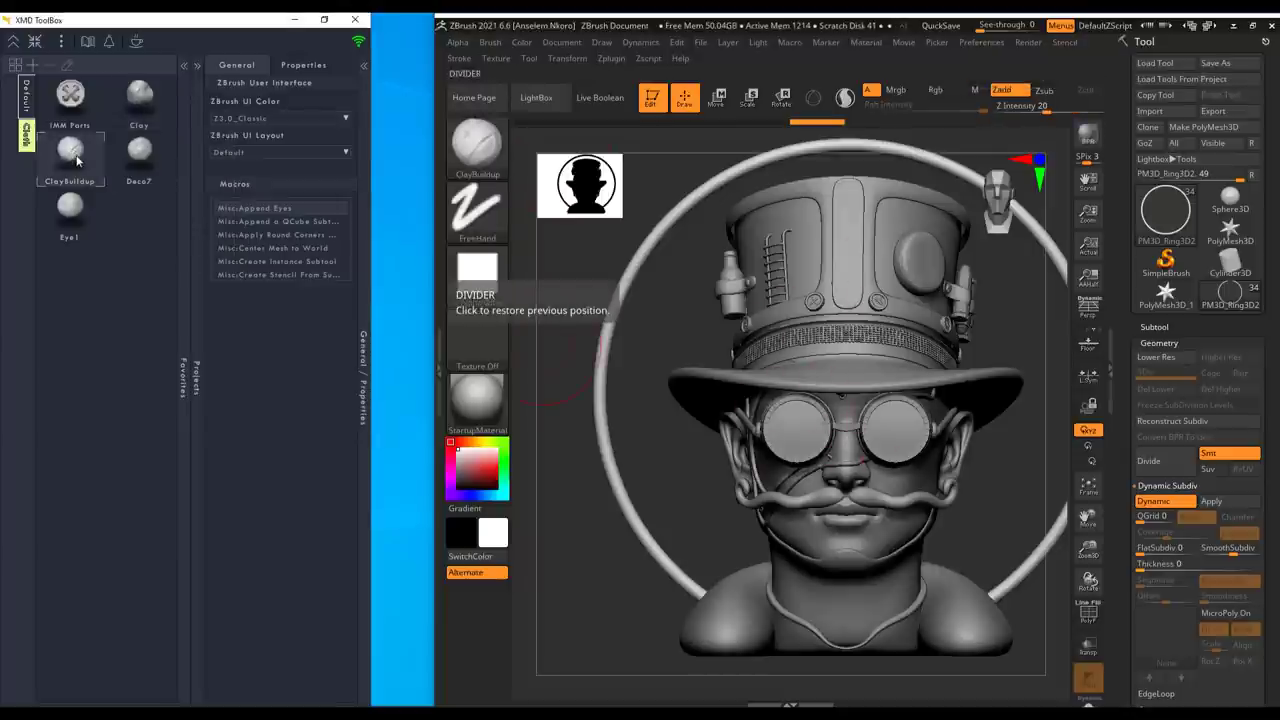
alt+drag(686, 528, 846, 598)
mouse_move(905, 570)
mouse_down()
mouse_move(920, 609)
mouse_move(908, 609)
mouse_move(926, 523)
mouse_move(809, 466)
mouse_up()
Step: With a smaller ClayBuildup brush, build up clay across the shoulder and zoom in closer
key(bracketleft)
key(bracketleft)
key(bracketleft)
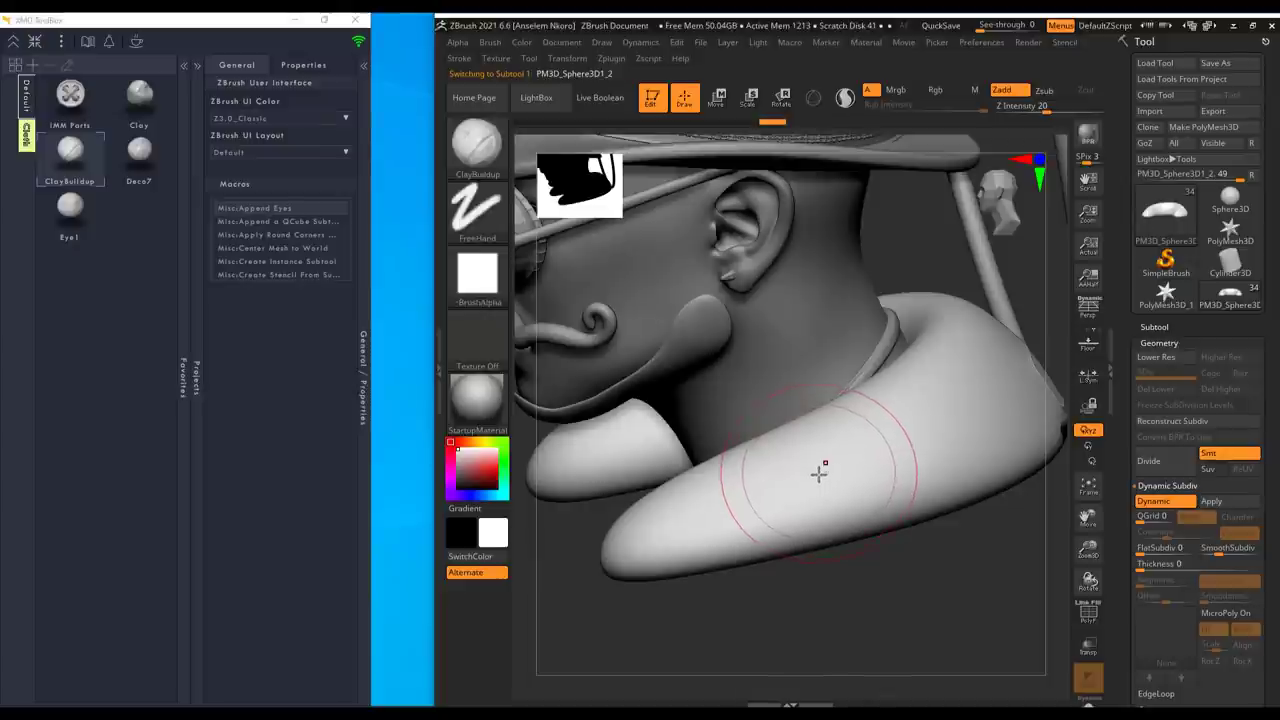
mouse_move(703, 486)
mouse_down()
mouse_move(773, 504)
mouse_move(750, 497)
mouse_move(888, 488)
mouse_move(797, 452)
mouse_move(881, 437)
mouse_up()
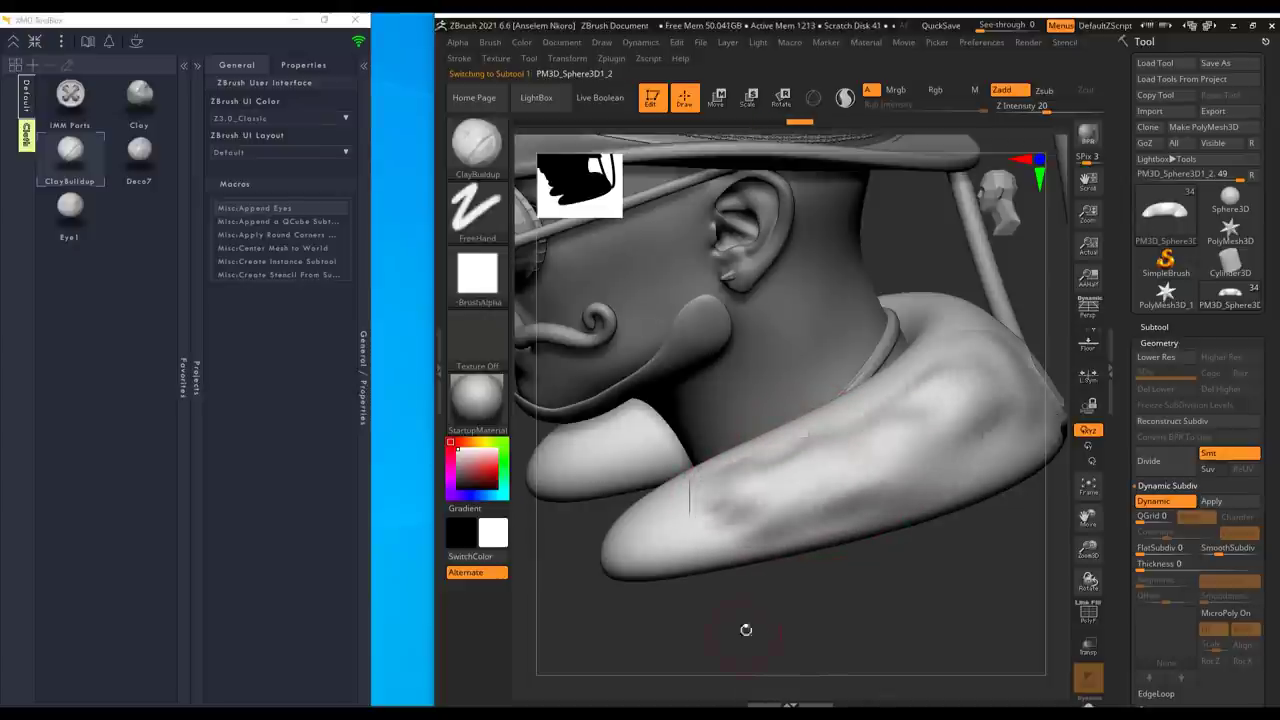
drag(746, 629, 756, 372)
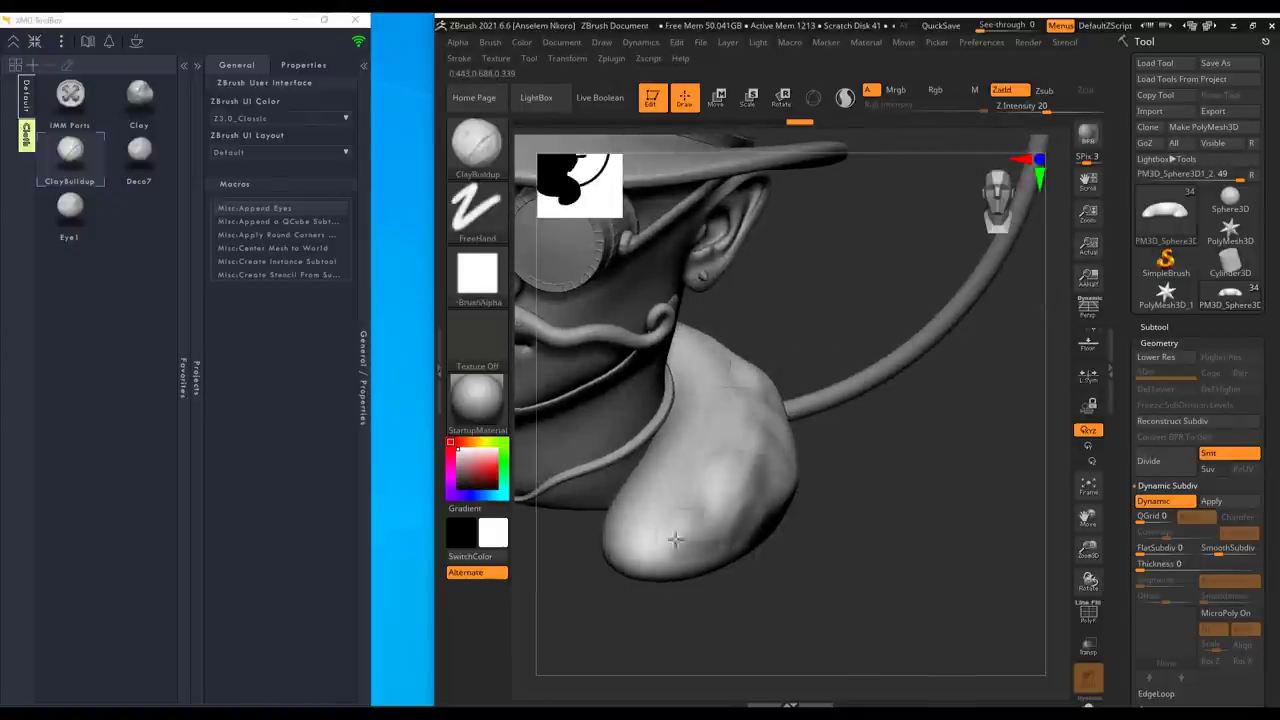
right_drag(674, 537, 797, 489)
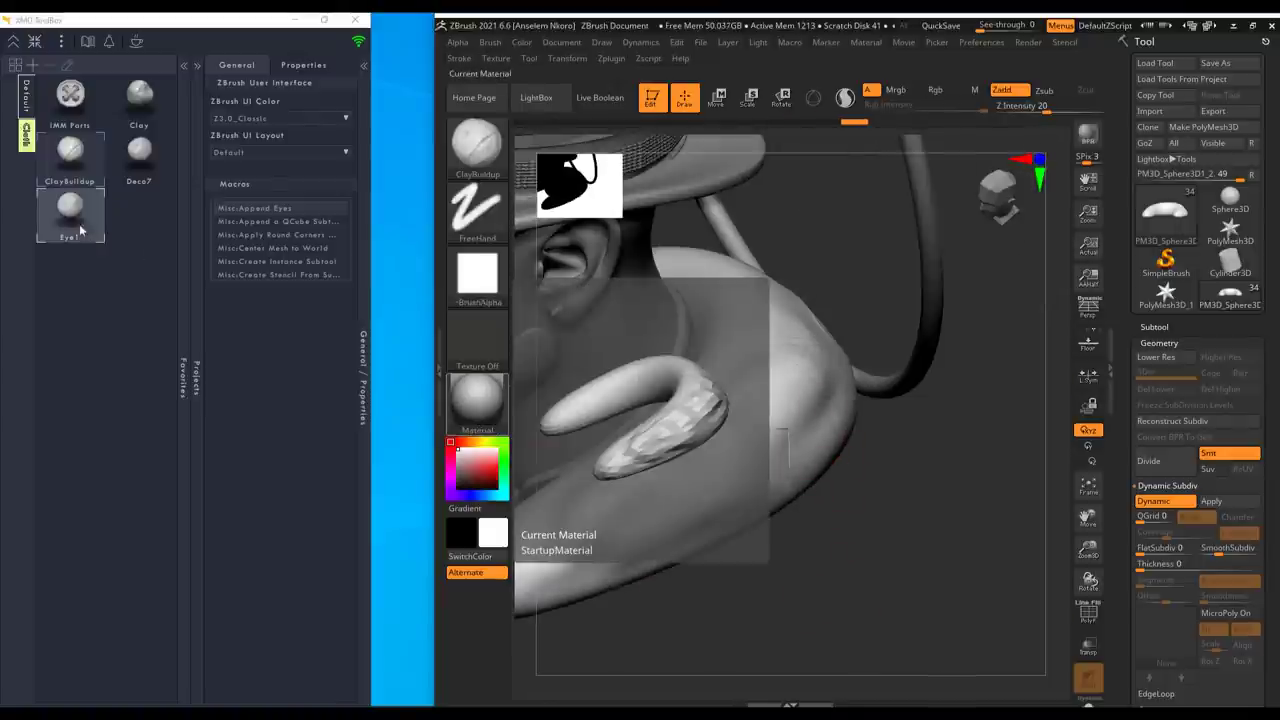
Step: Insert an IMM Parts button onto the shoulder, then expand the toolbox to full screen
click(92, 102)
drag(726, 492, 817, 378)
key(f)
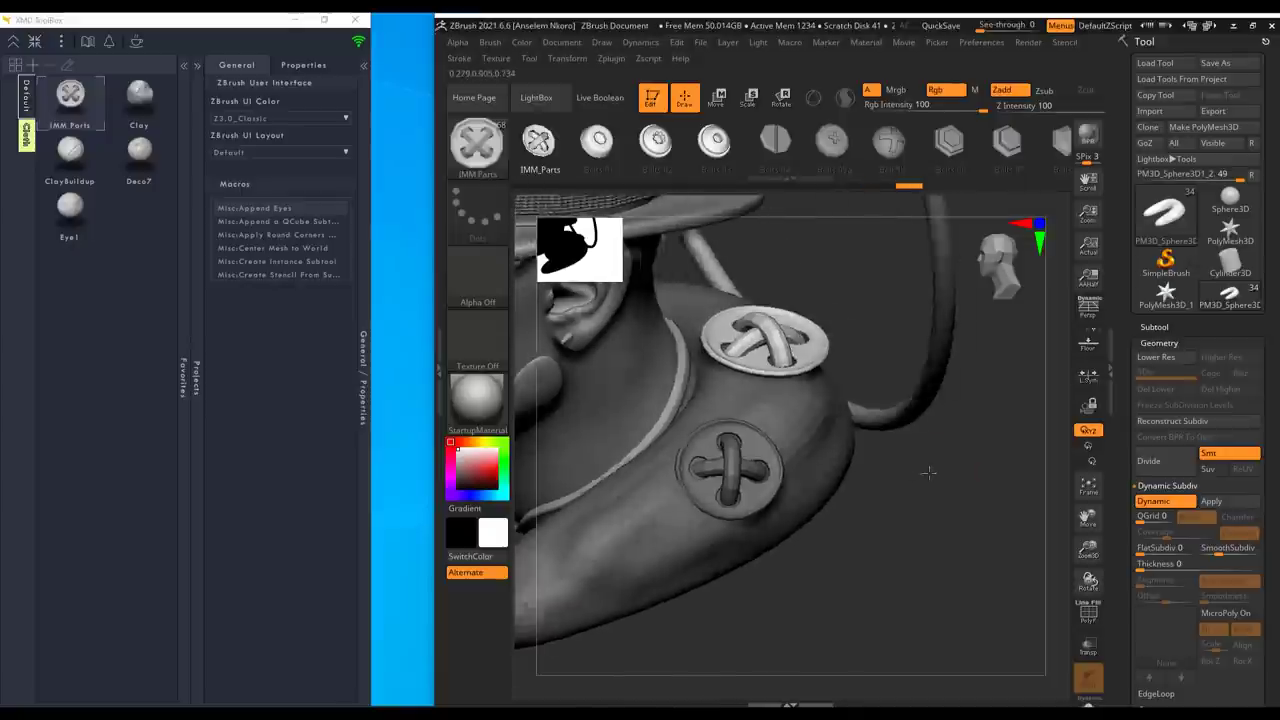
click(198, 67)
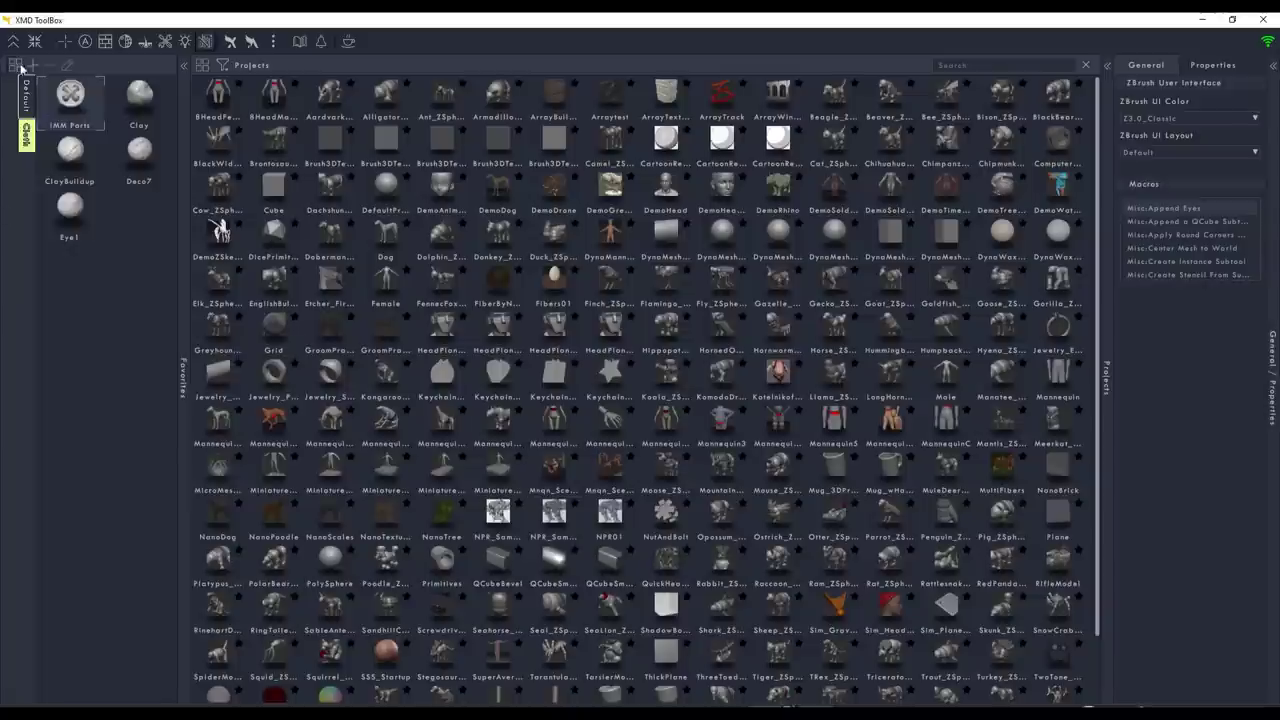
Step: Beside the Alphas library, create a new saturated orange-red favorite set named Alpha
click(66, 41)
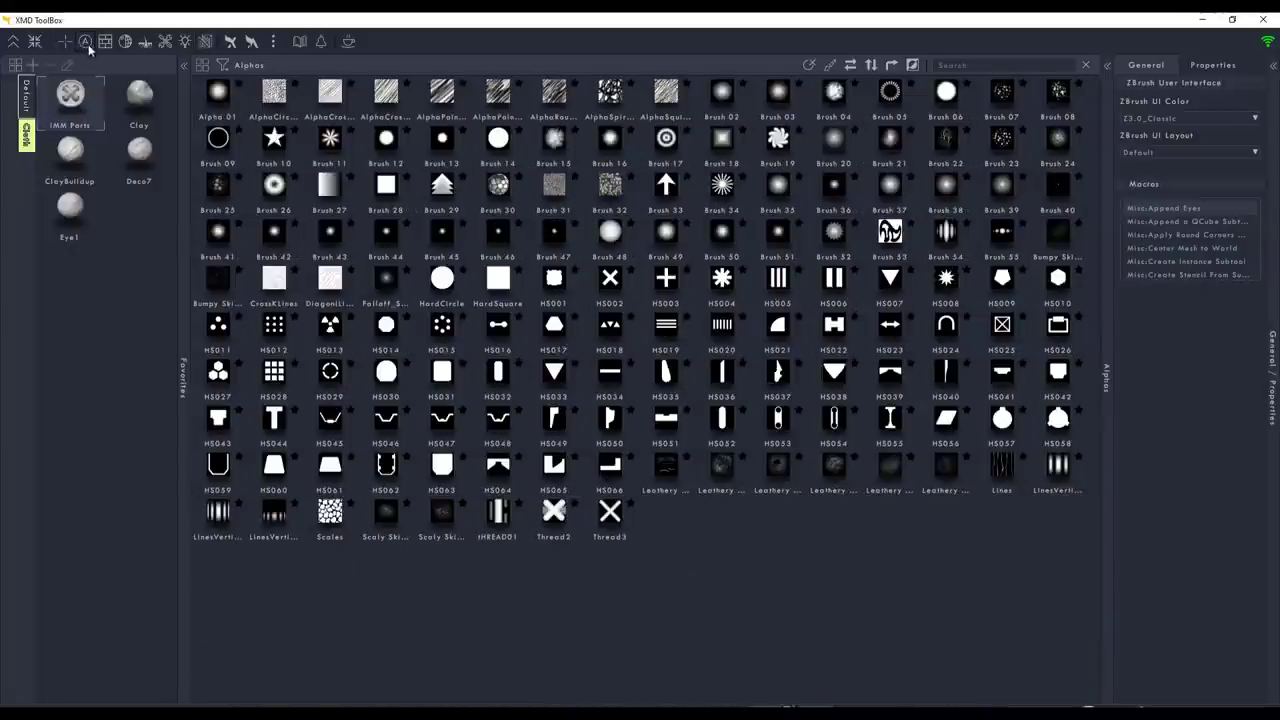
click(30, 66)
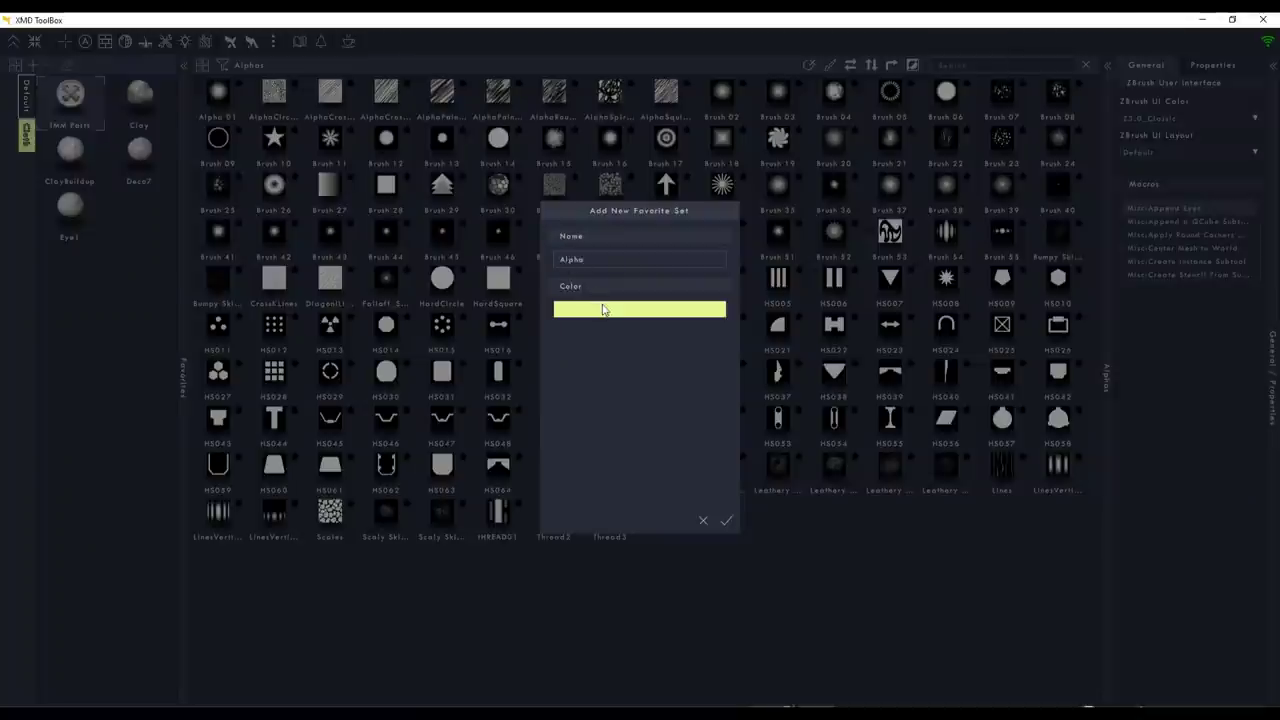
click(664, 312)
drag(565, 449, 531, 449)
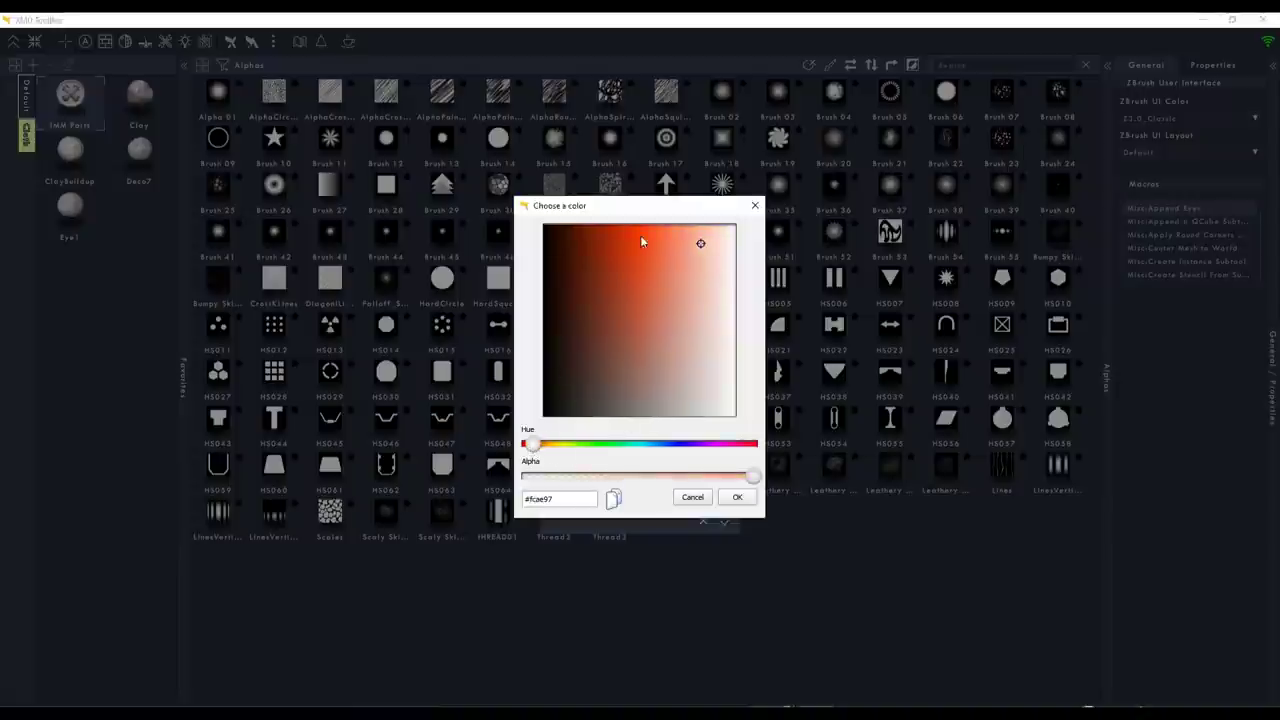
drag(642, 241, 639, 226)
click(736, 498)
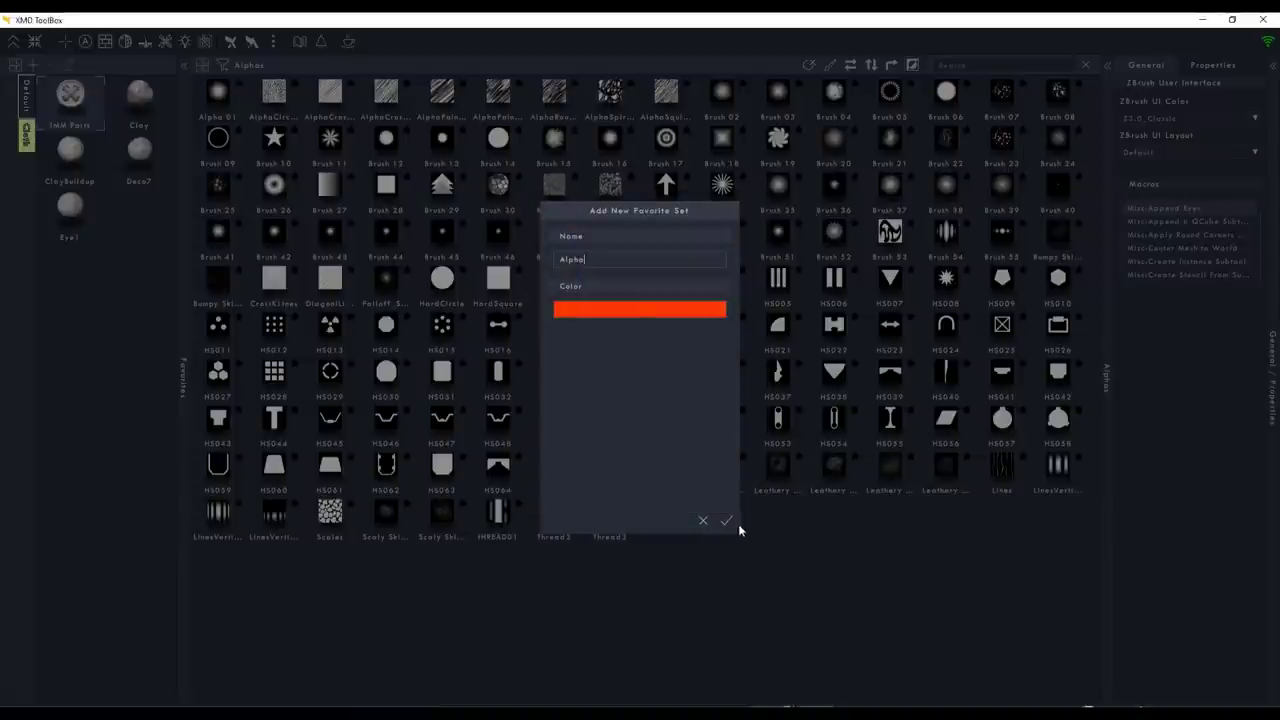
click(727, 520)
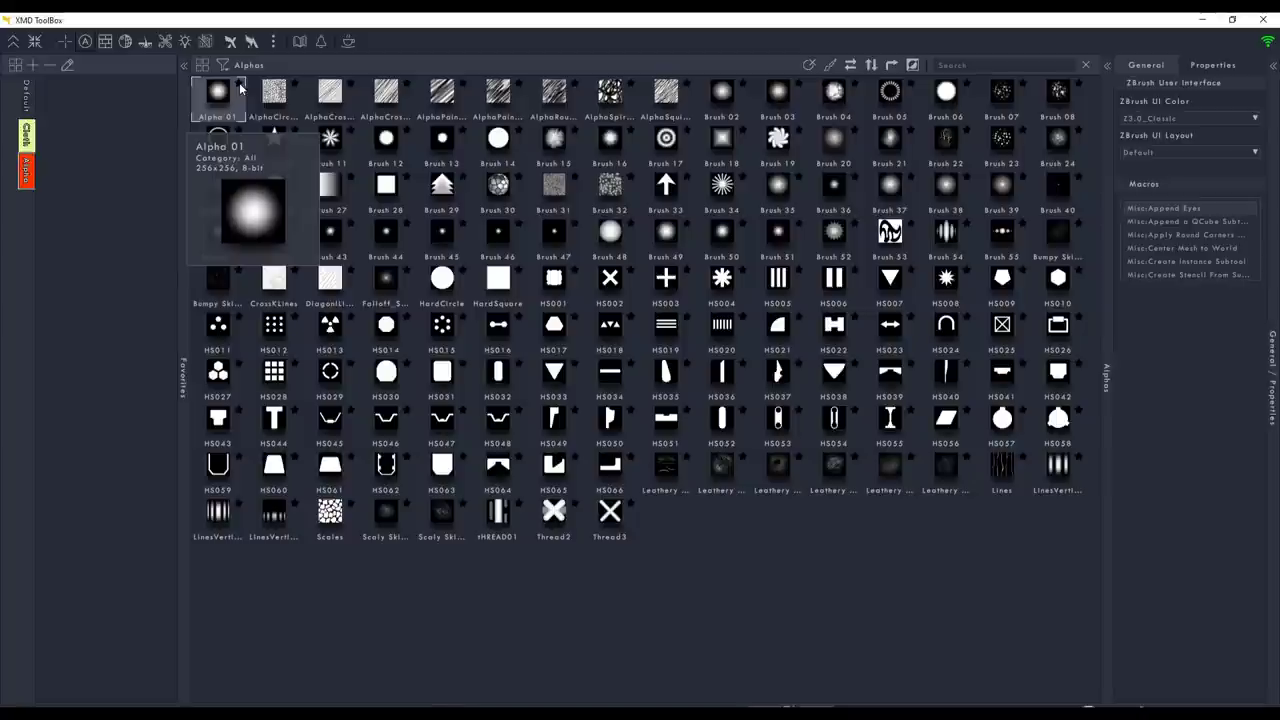
Step: Star Alpha 01, Brush 48, HS015 and HS013 into the Alpha set, then collapse the toolbox
click(240, 86)
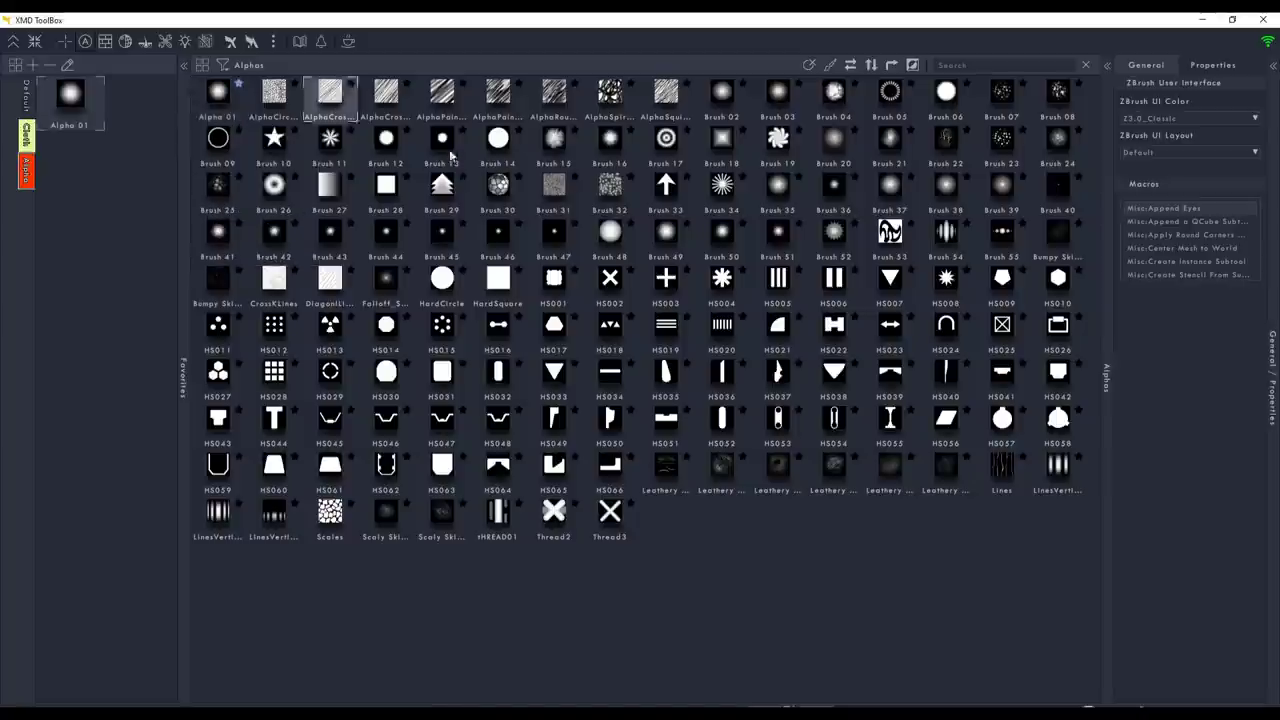
click(629, 226)
click(463, 318)
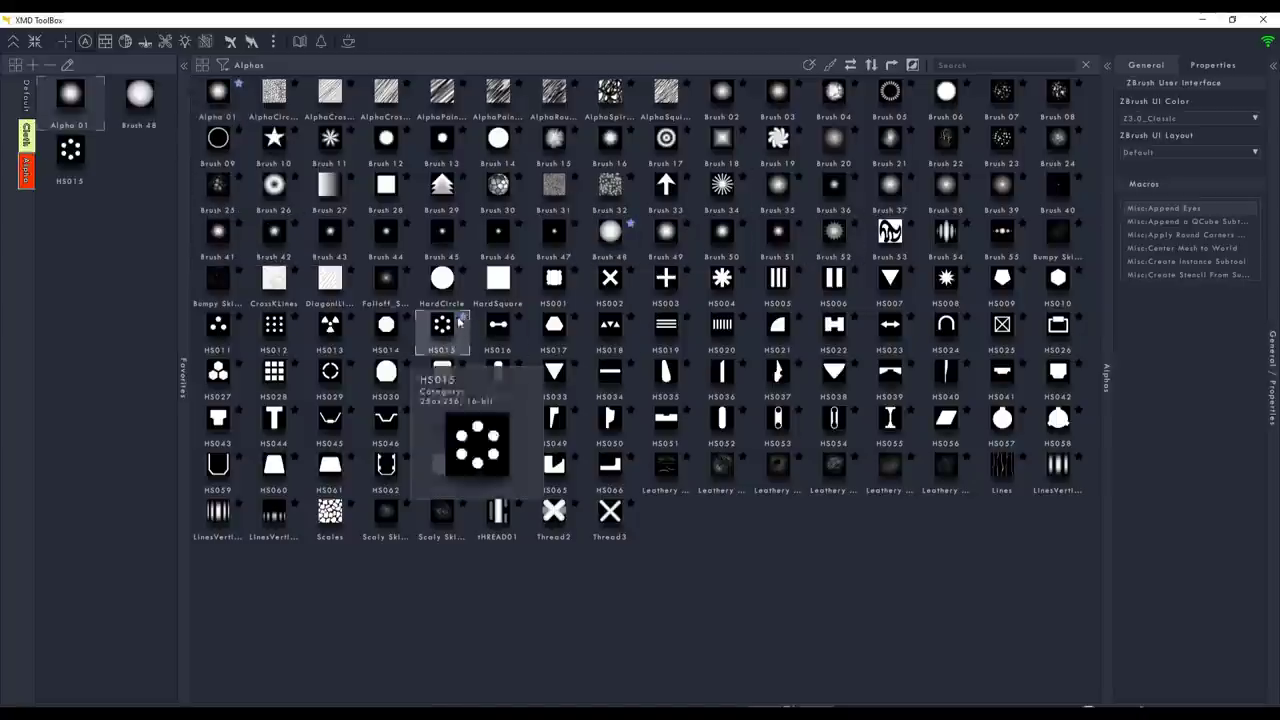
click(351, 318)
click(236, 324)
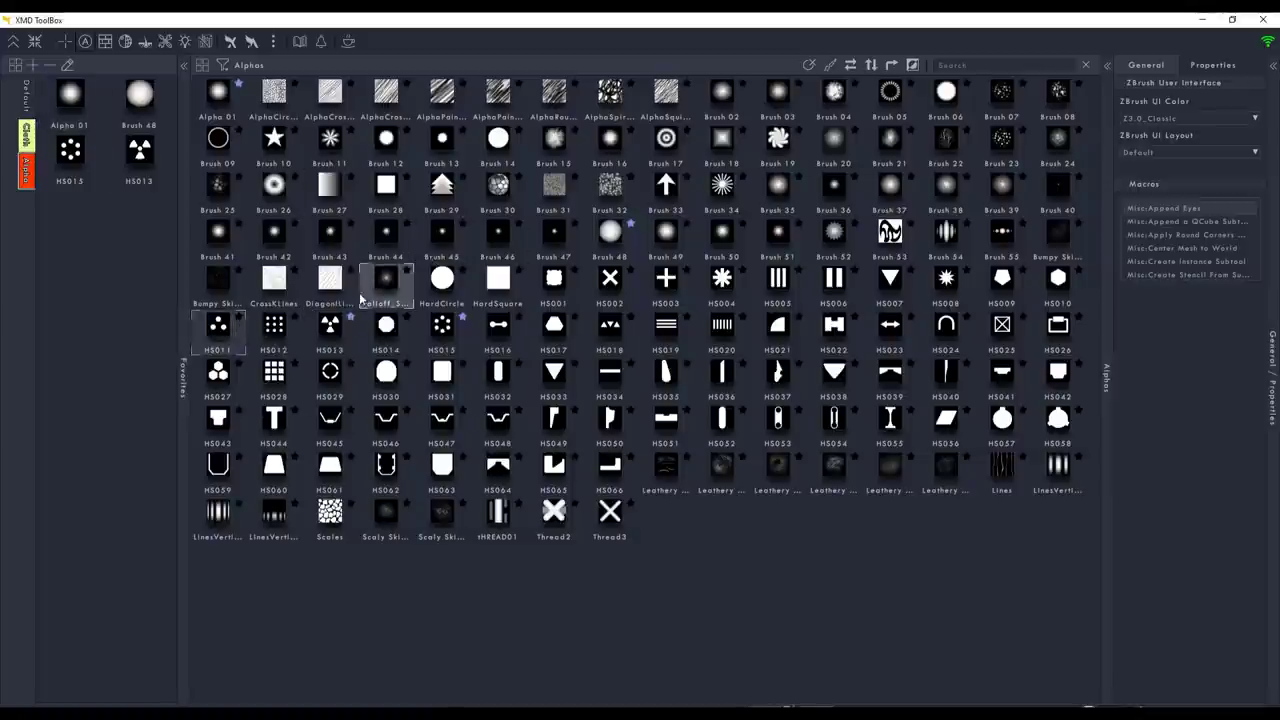
click(1106, 68)
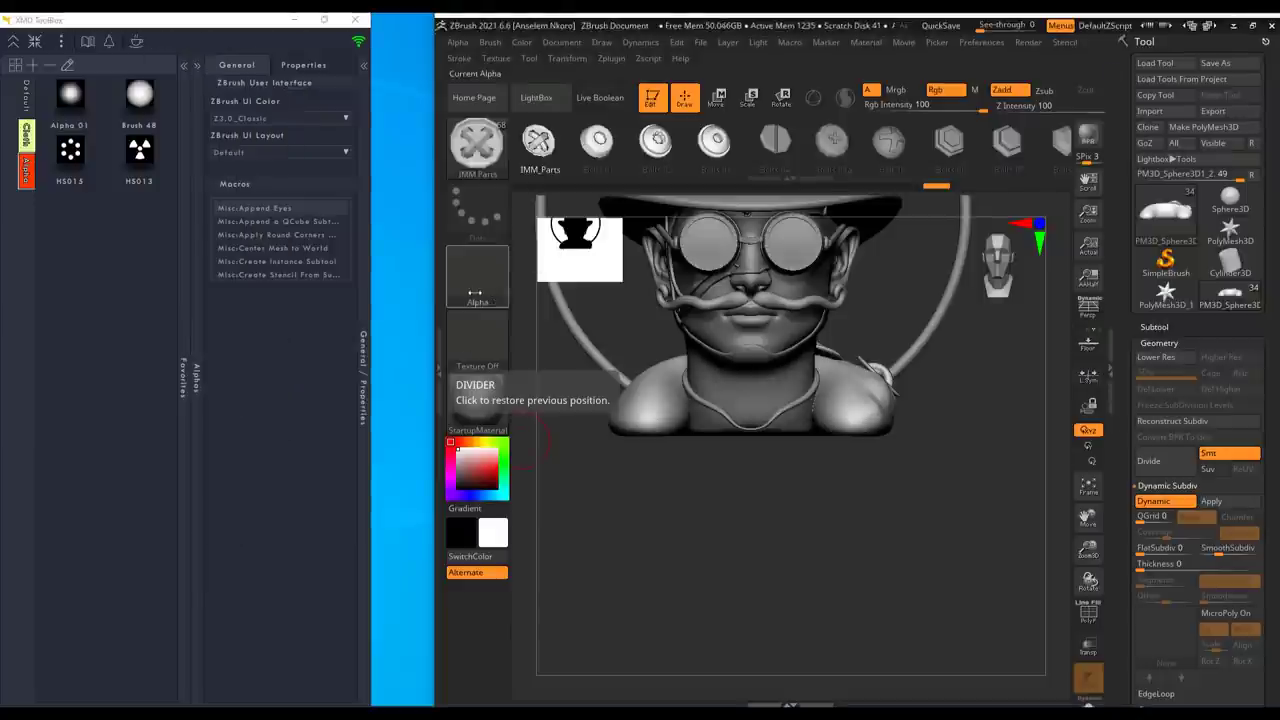
Step: Widen ZBrush up to the ToolBox, then choose Clay from Default and HS013 from the Alpha set
click(485, 285)
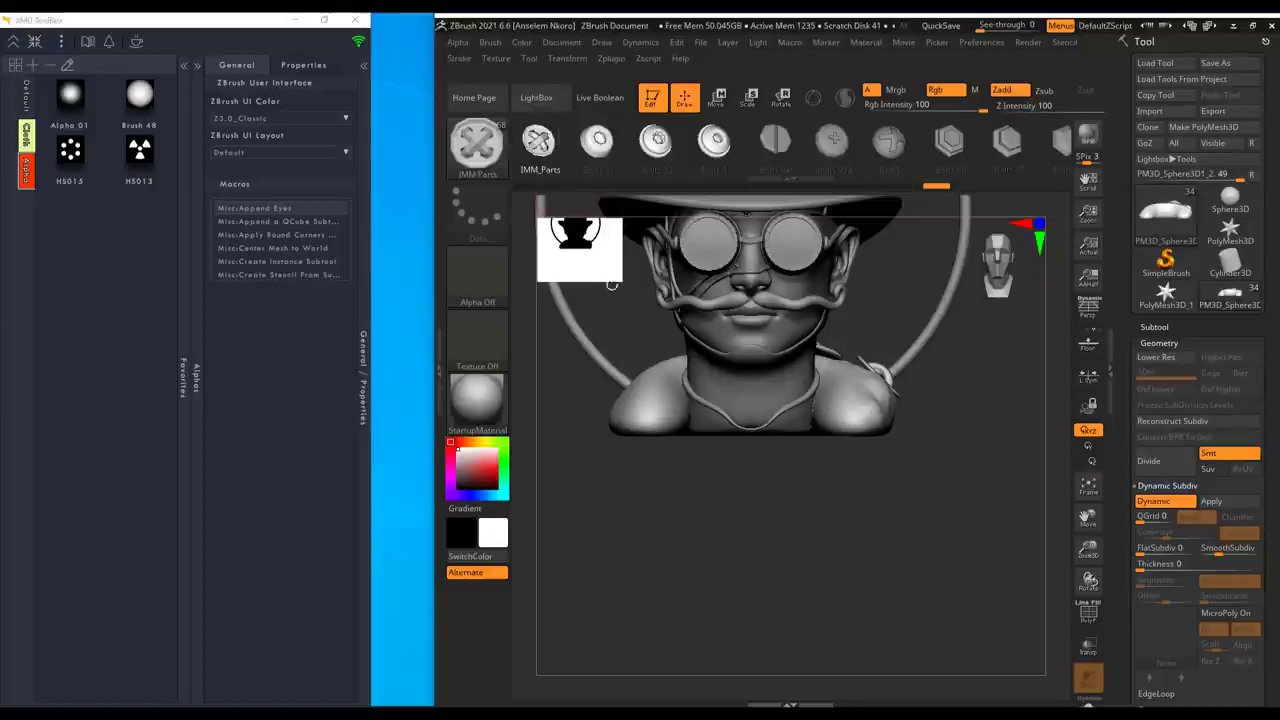
drag(435, 445, 390, 440)
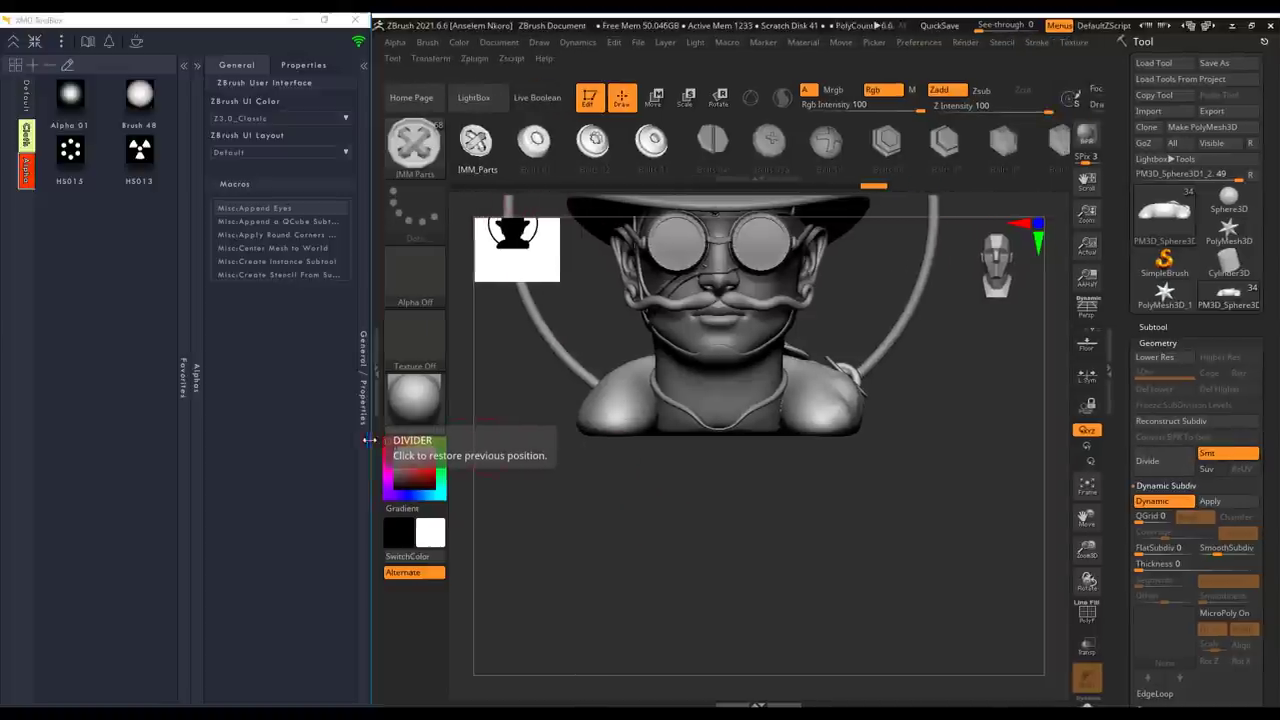
click(26, 135)
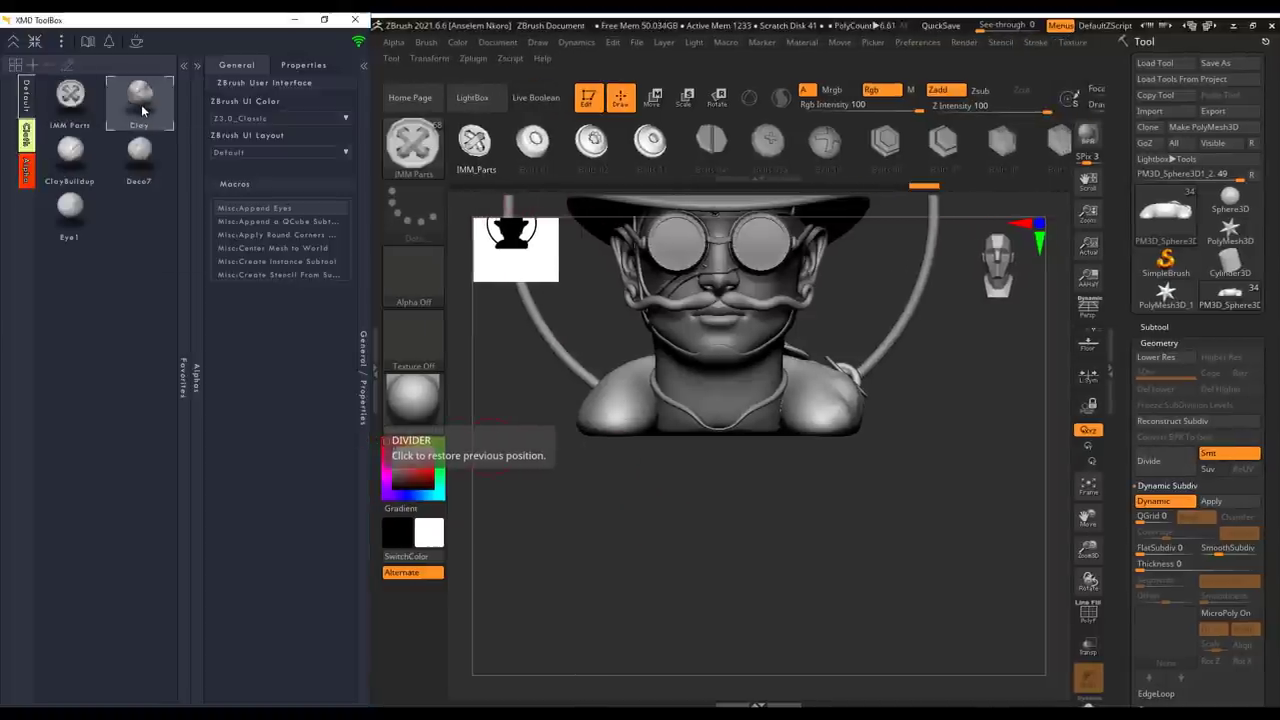
click(142, 111)
click(26, 172)
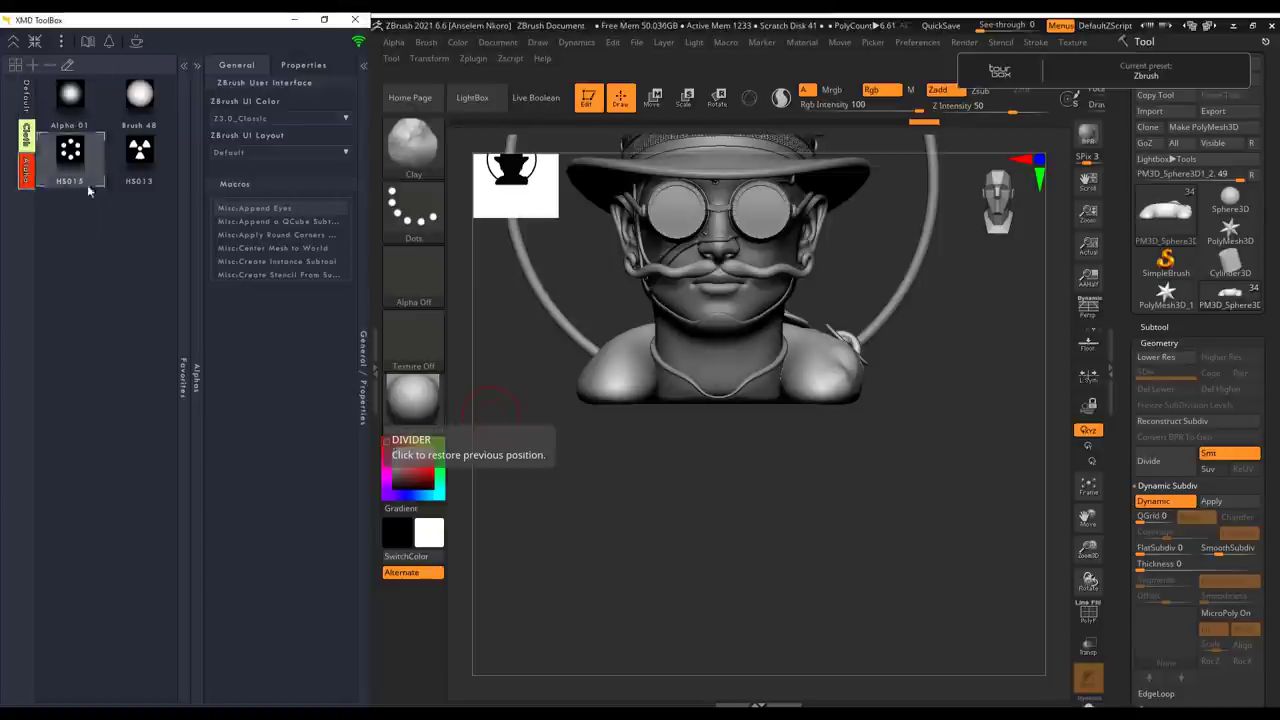
click(138, 158)
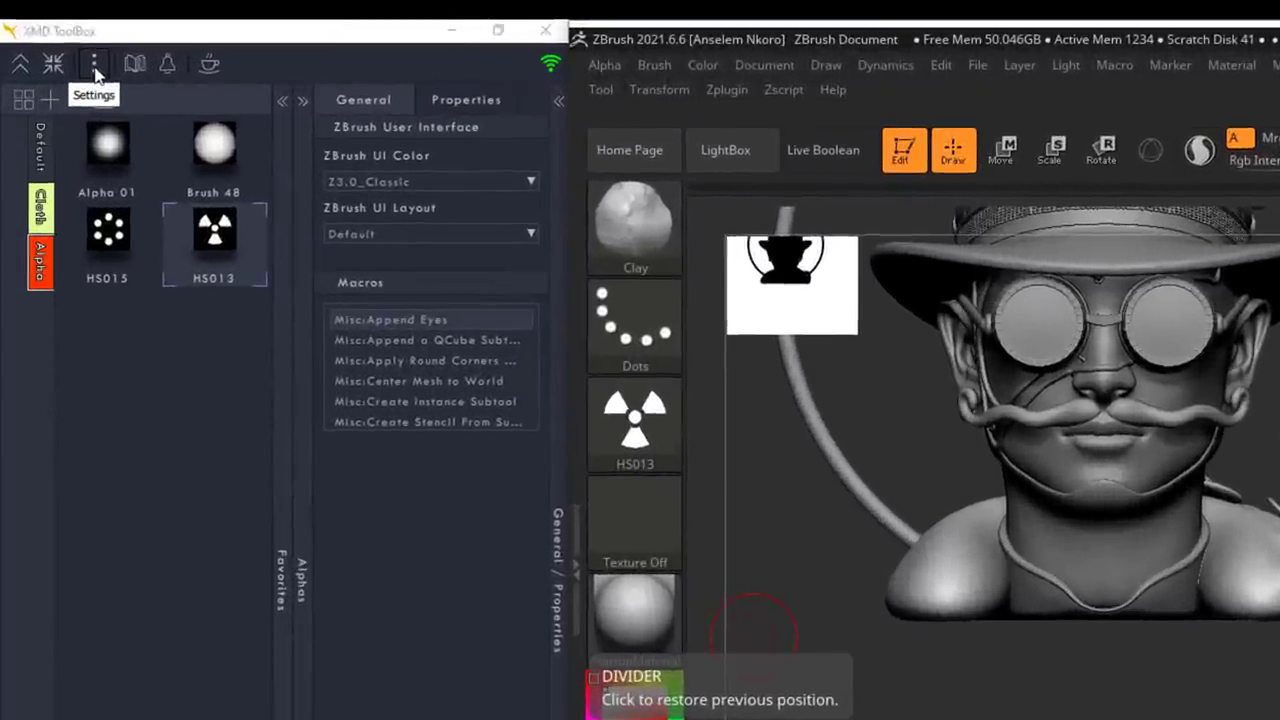
Step: Look over the XMD ToolBox Settings window, then return to the Cloth favorite set
click(65, 46)
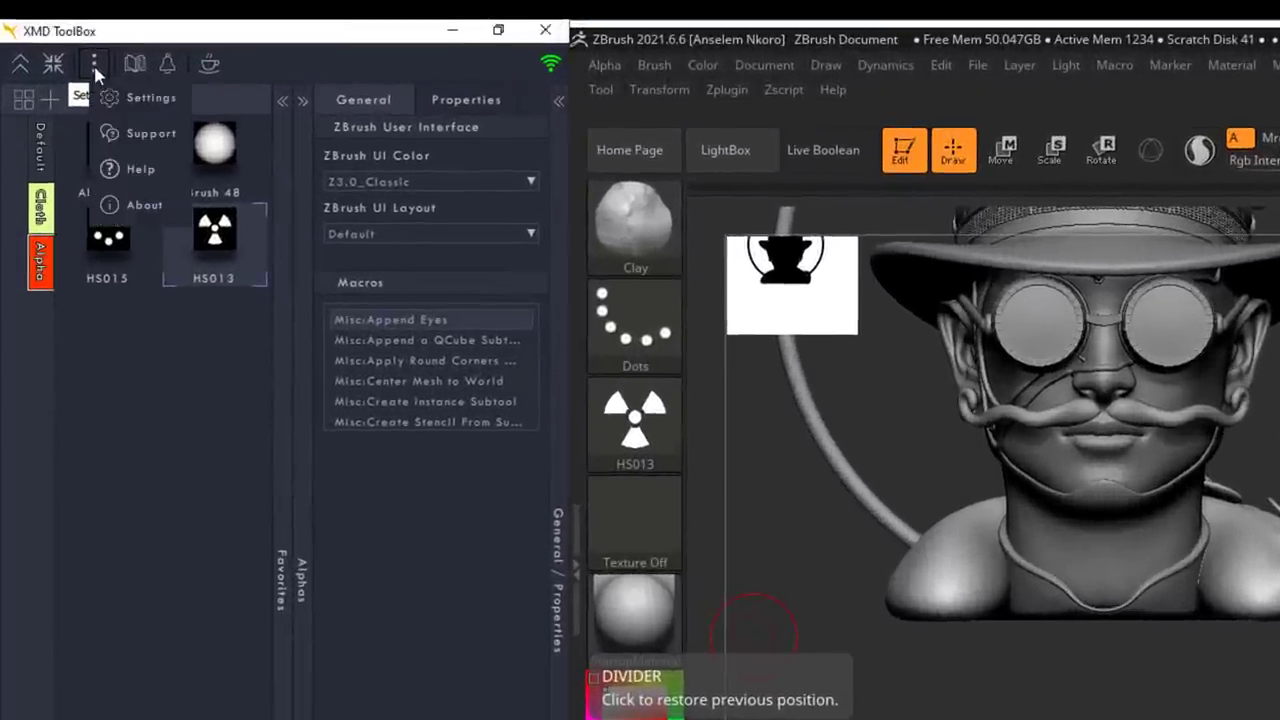
click(112, 98)
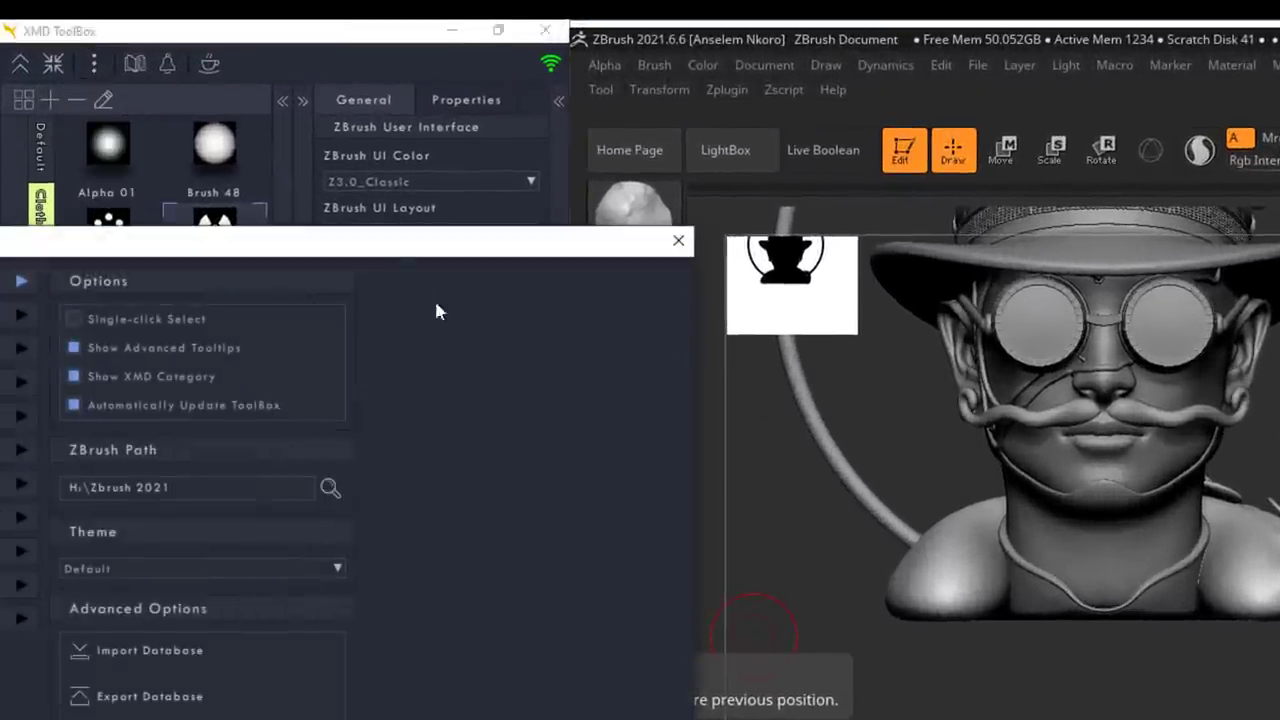
drag(392, 250, 922, 219)
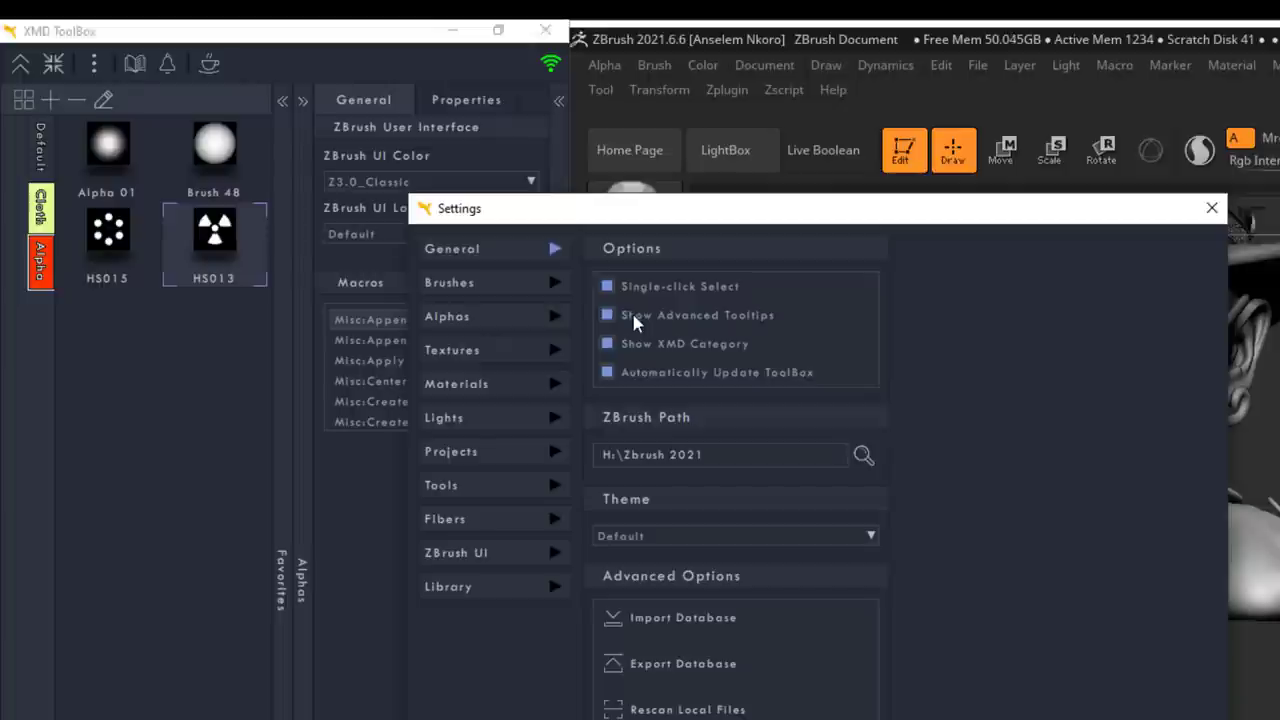
click(1212, 208)
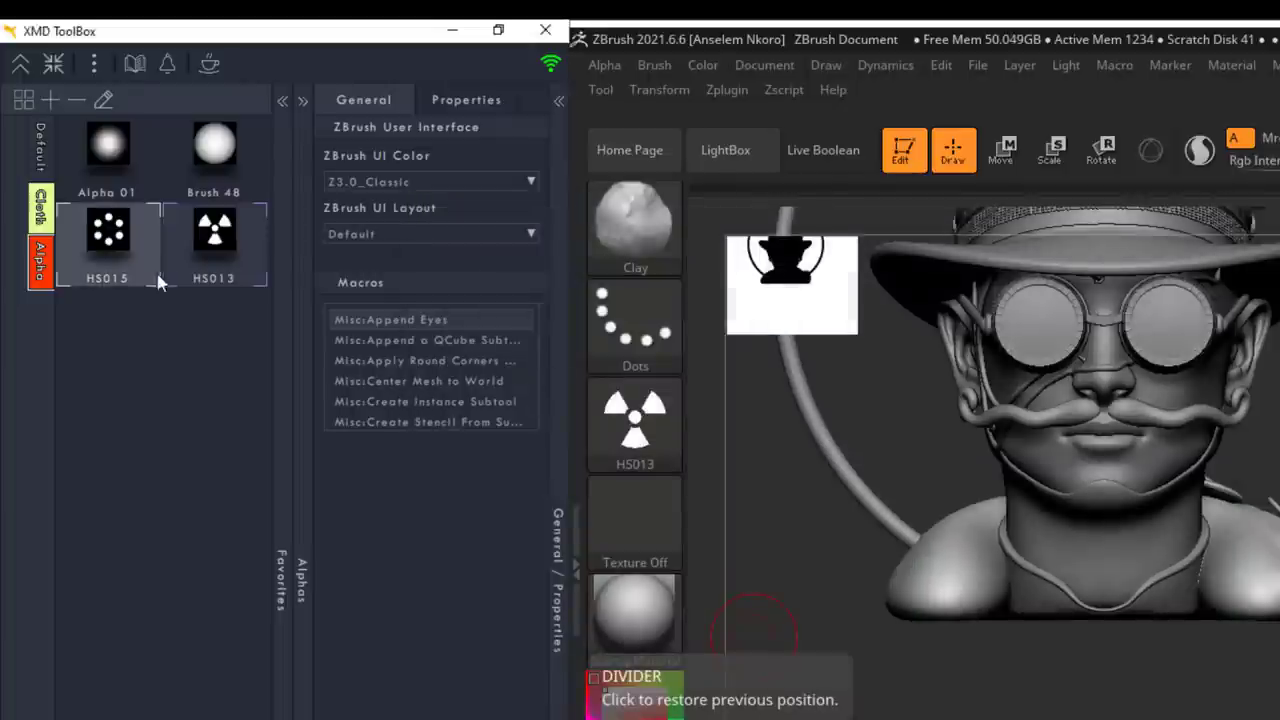
click(41, 207)
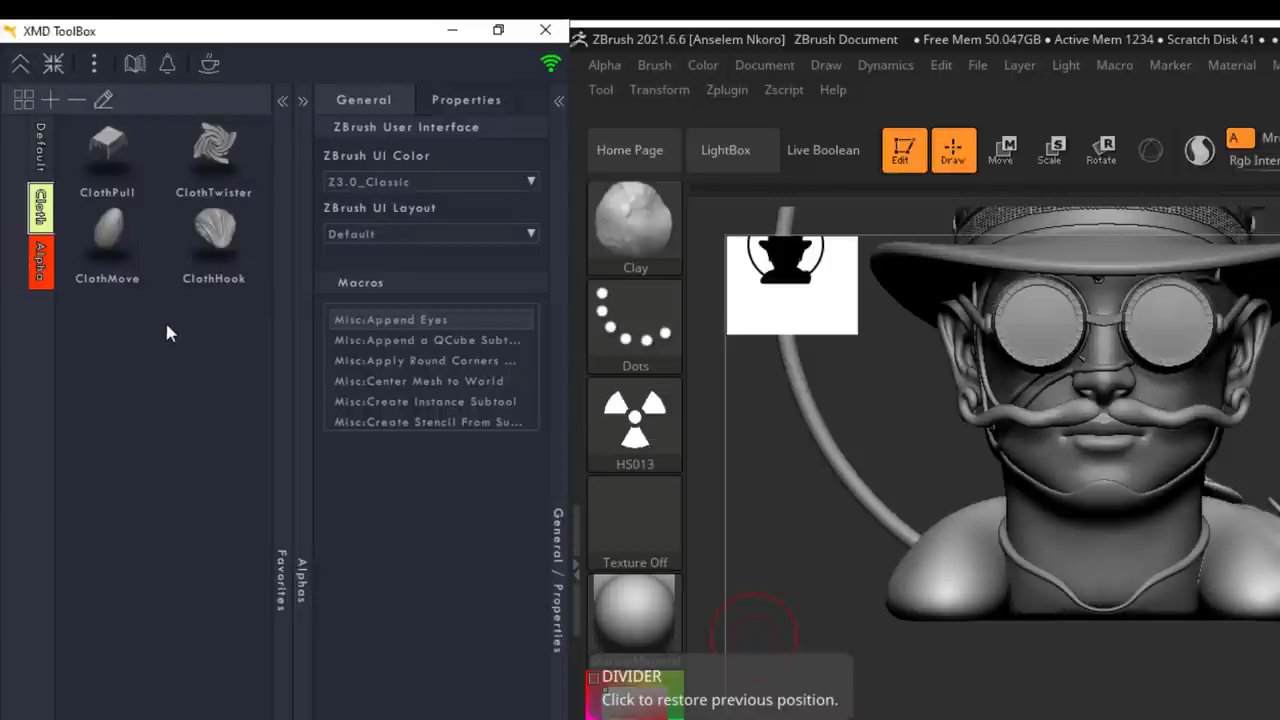
Step: Use ClothMove from the Cloth set with HS015 from the Alpha set, lowering the top-hat model
click(107, 232)
mouse_move(642, 204)
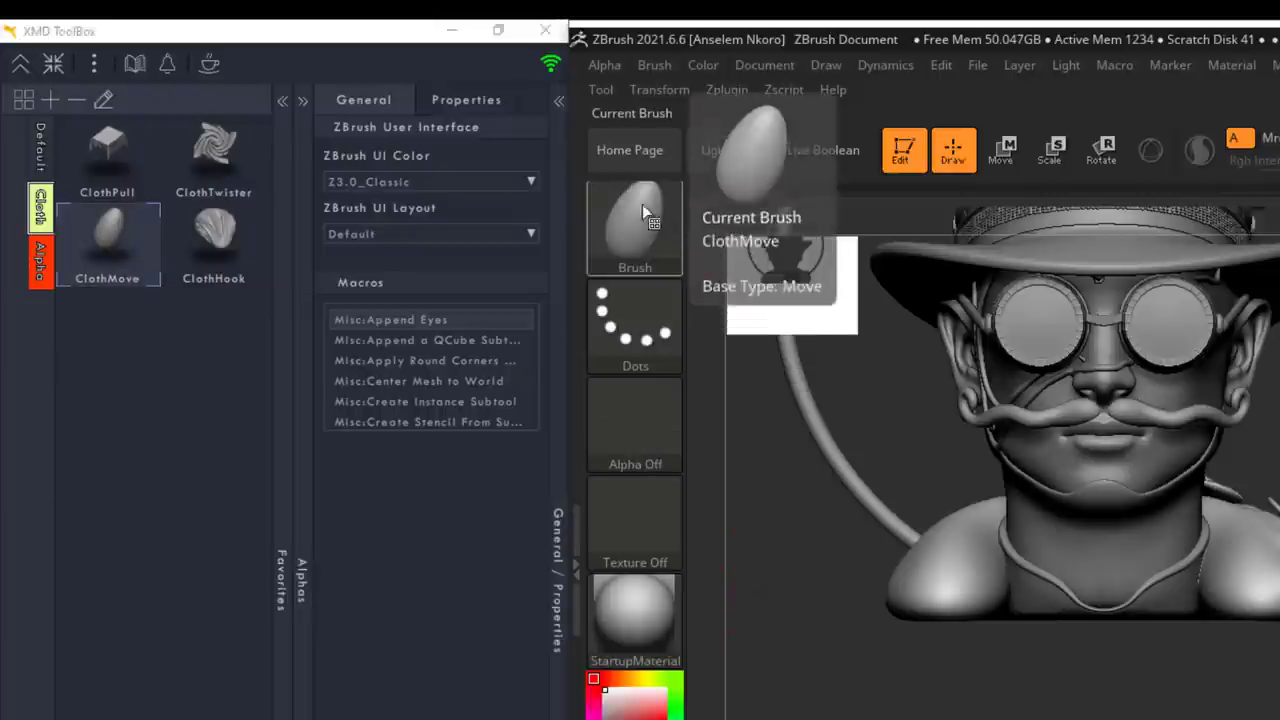
click(38, 276)
click(108, 247)
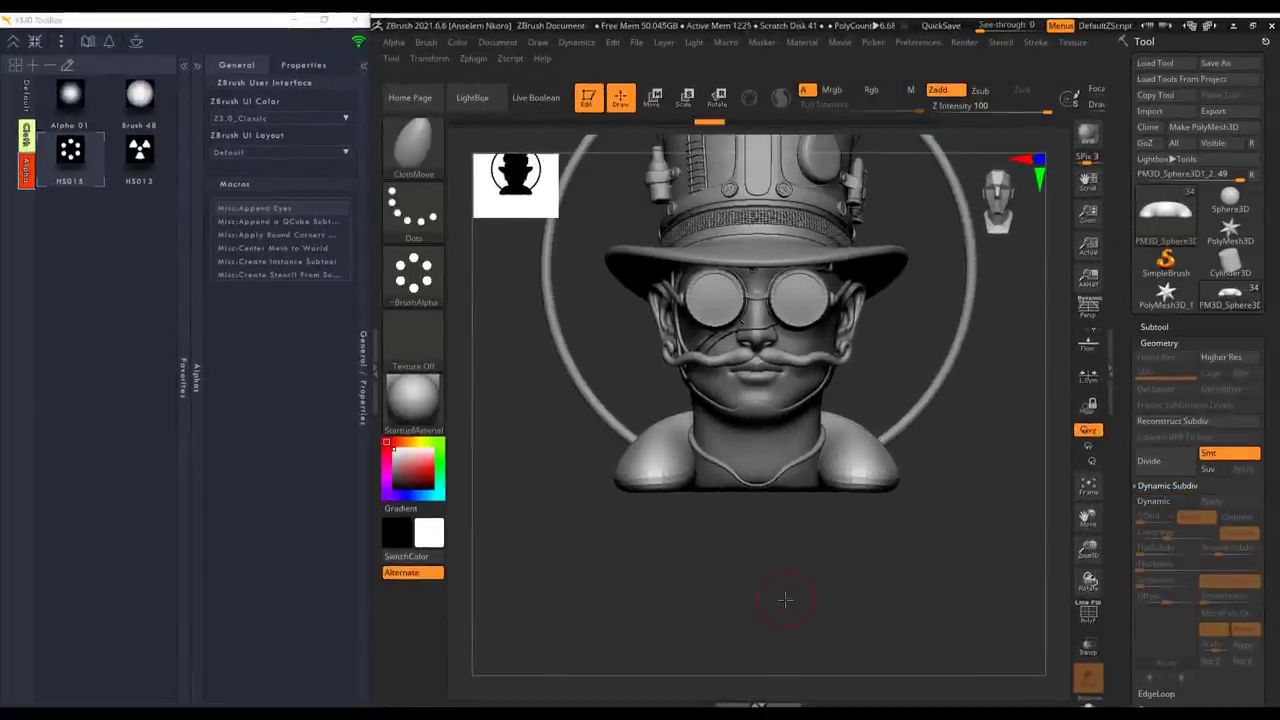
alt+drag(839, 579, 840, 666)
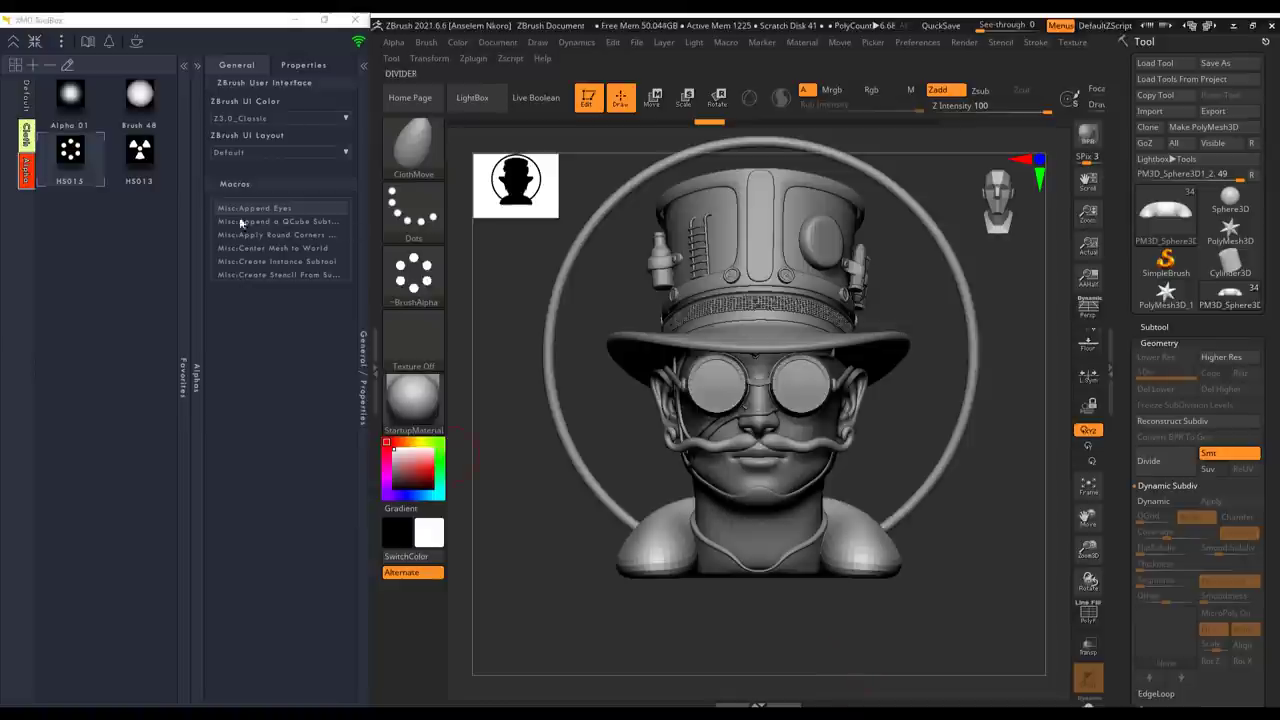
click(62, 43)
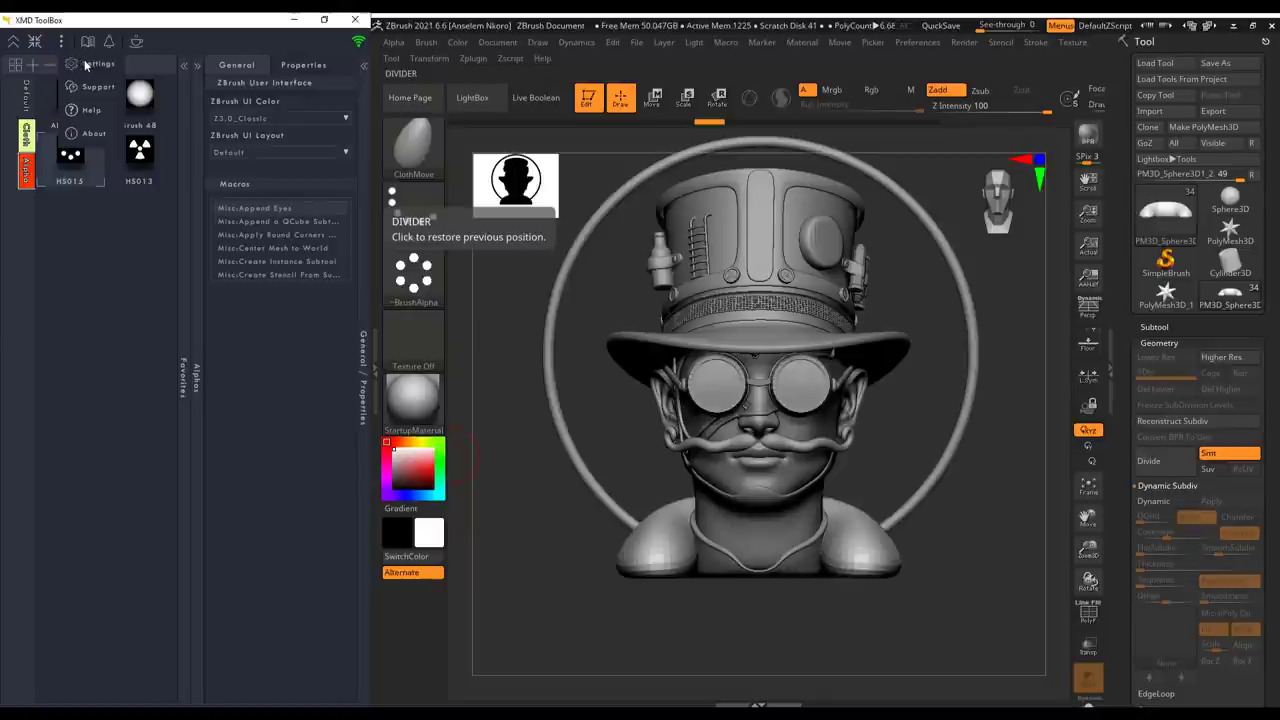
Step: Add a new brush folder in the Brushes settings page and sculpt hair strands on the sphere
click(90, 65)
drag(280, 163, 667, 103)
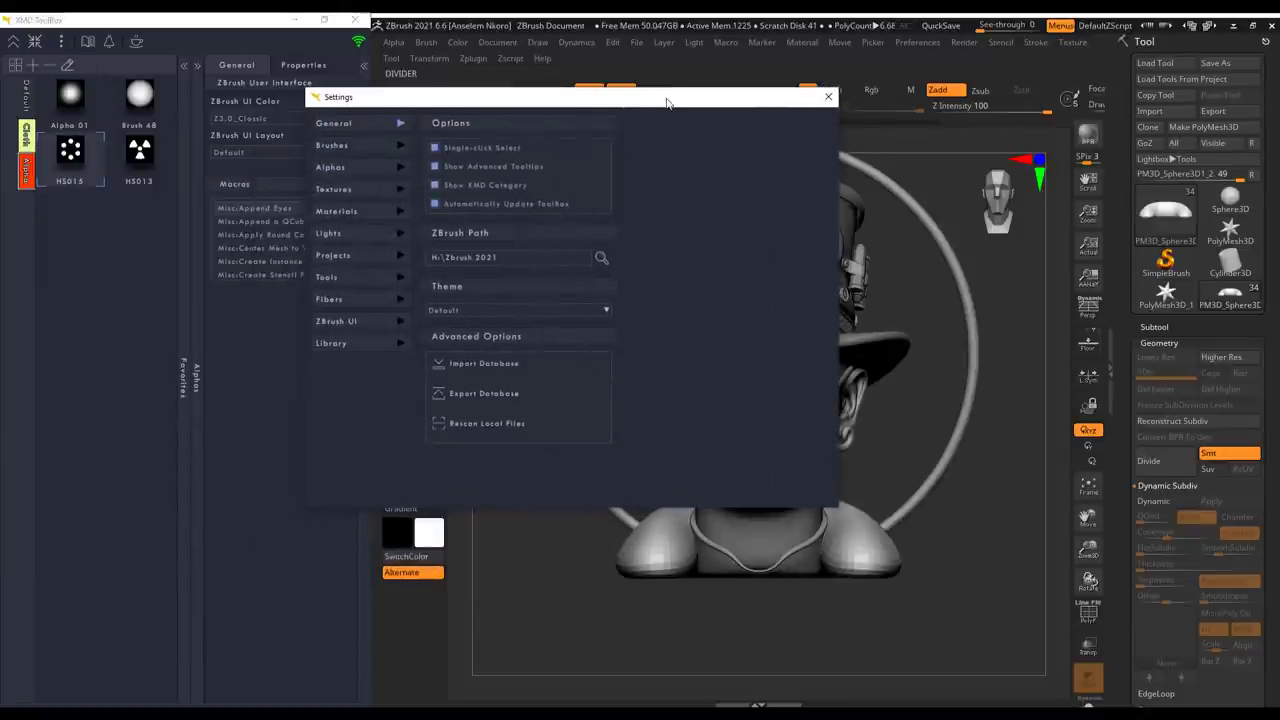
click(340, 146)
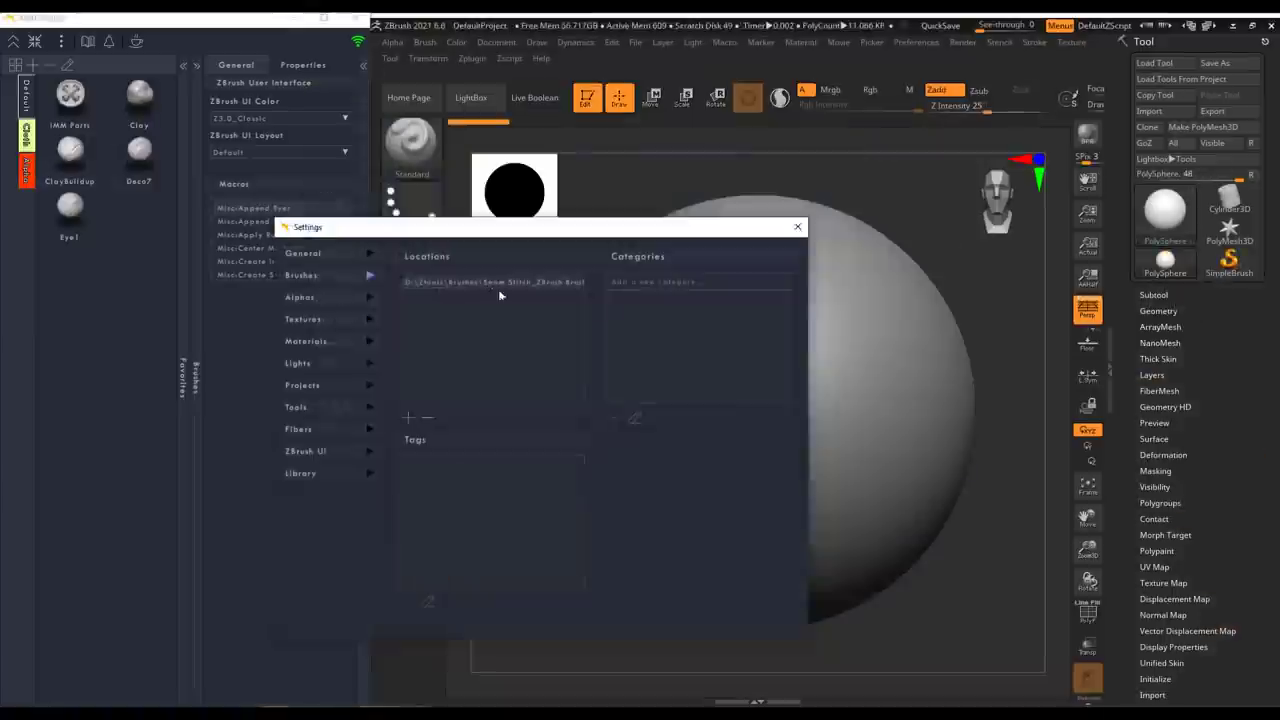
click(500, 294)
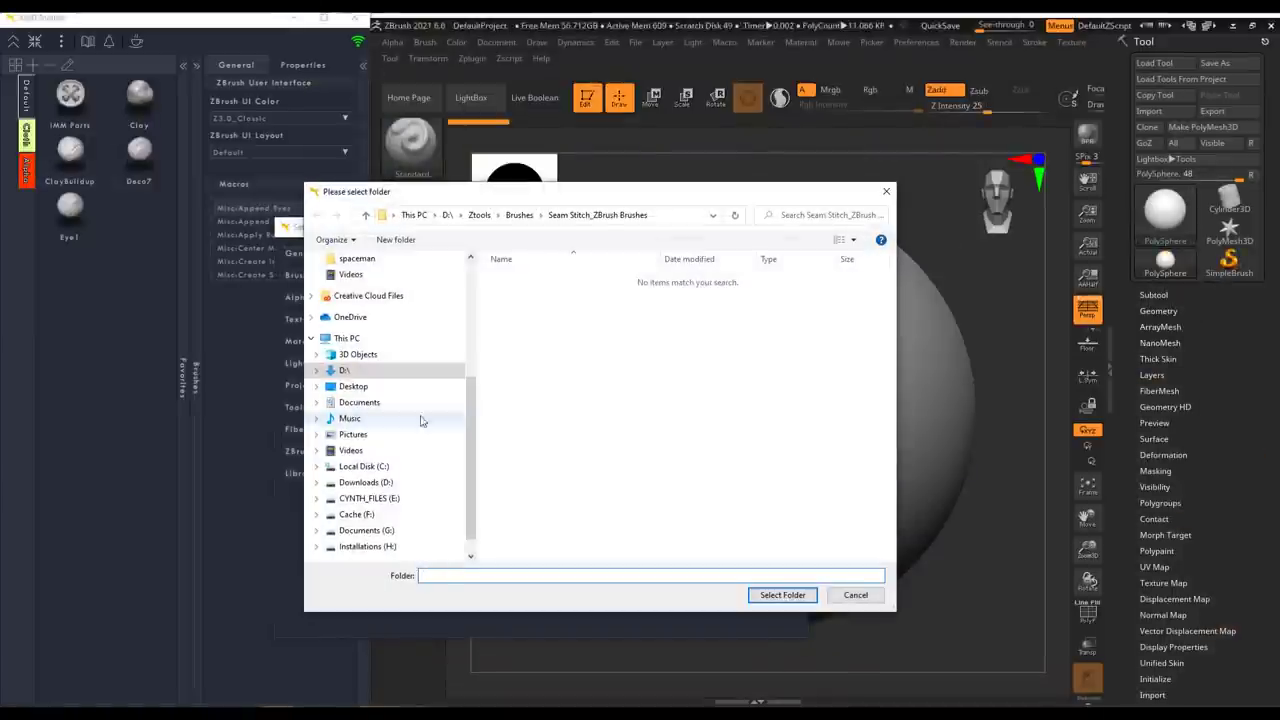
click(782, 595)
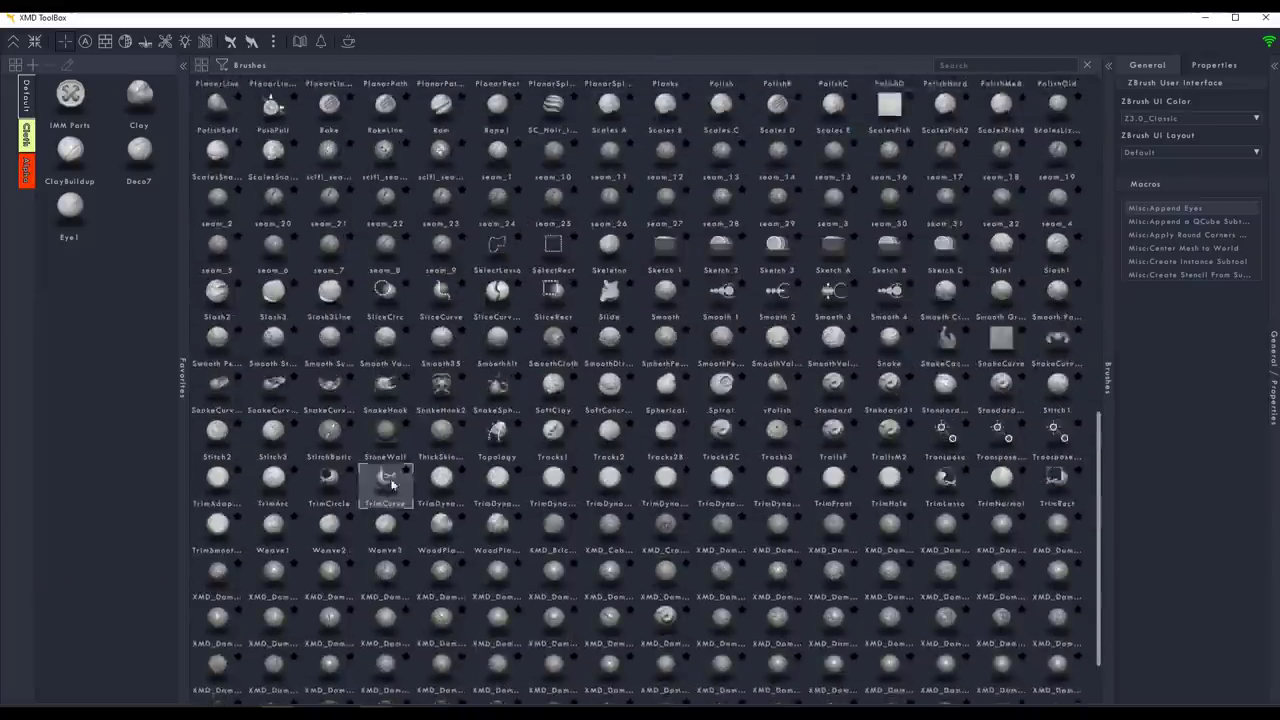
scroll(391, 485, up, 10)
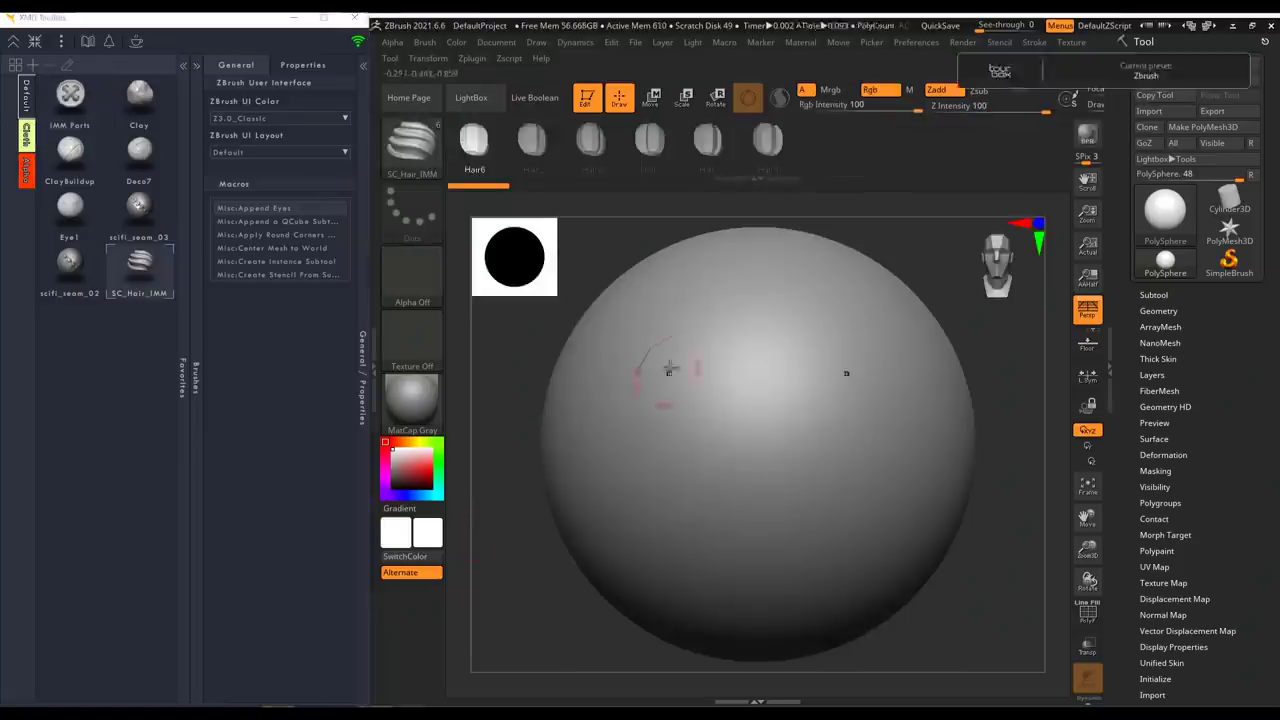
mouse_move(614, 586)
mouse_down()
mouse_move(562, 549)
mouse_move(602, 614)
mouse_move(736, 572)
mouse_move(978, 574)
mouse_move(626, 633)
mouse_move(578, 628)
mouse_up()
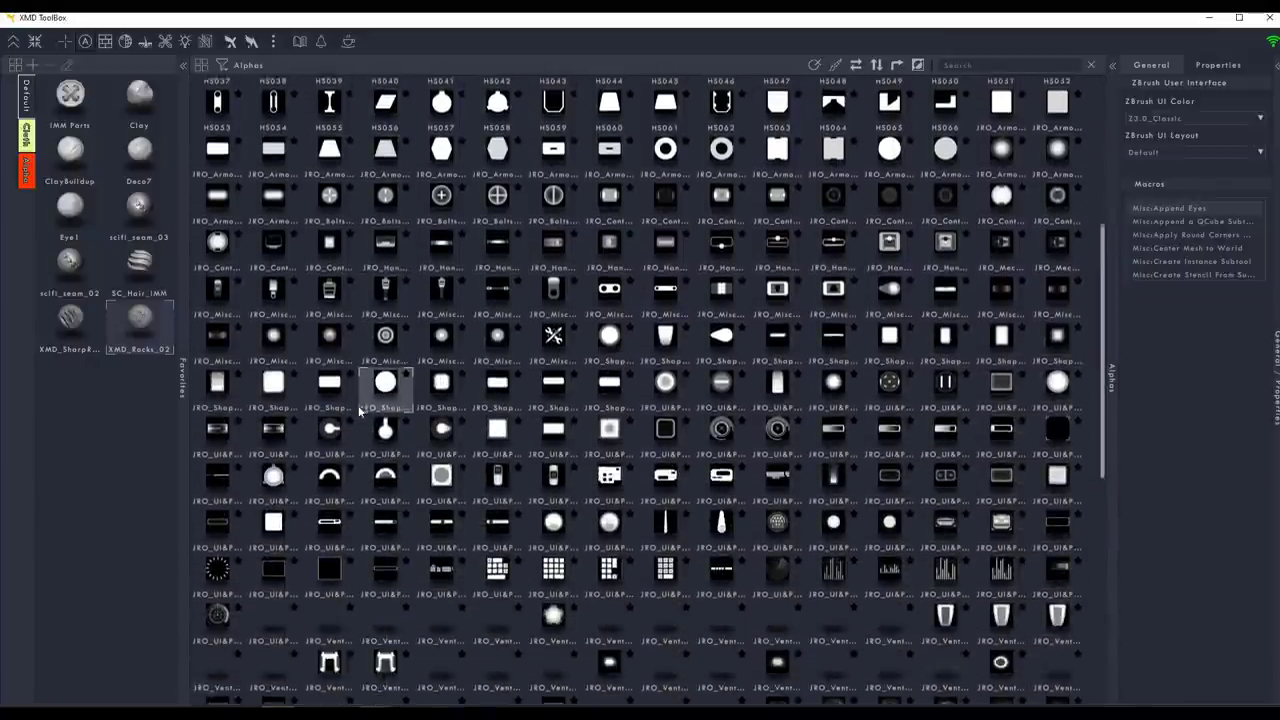
Step: Scroll through the Alphas grid and view the ZBrush UI and library download settings pages
scroll(359, 410, down, 1)
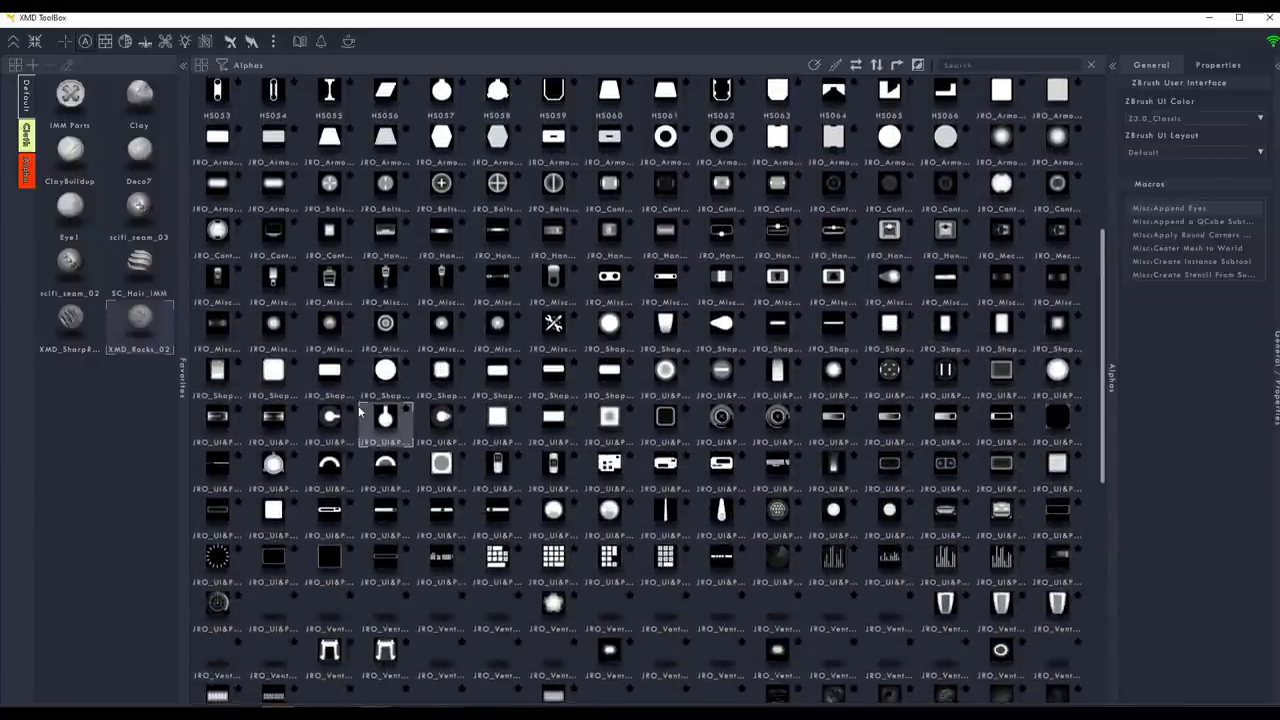
mouse_move(359, 410)
scroll(358, 405, down, 5)
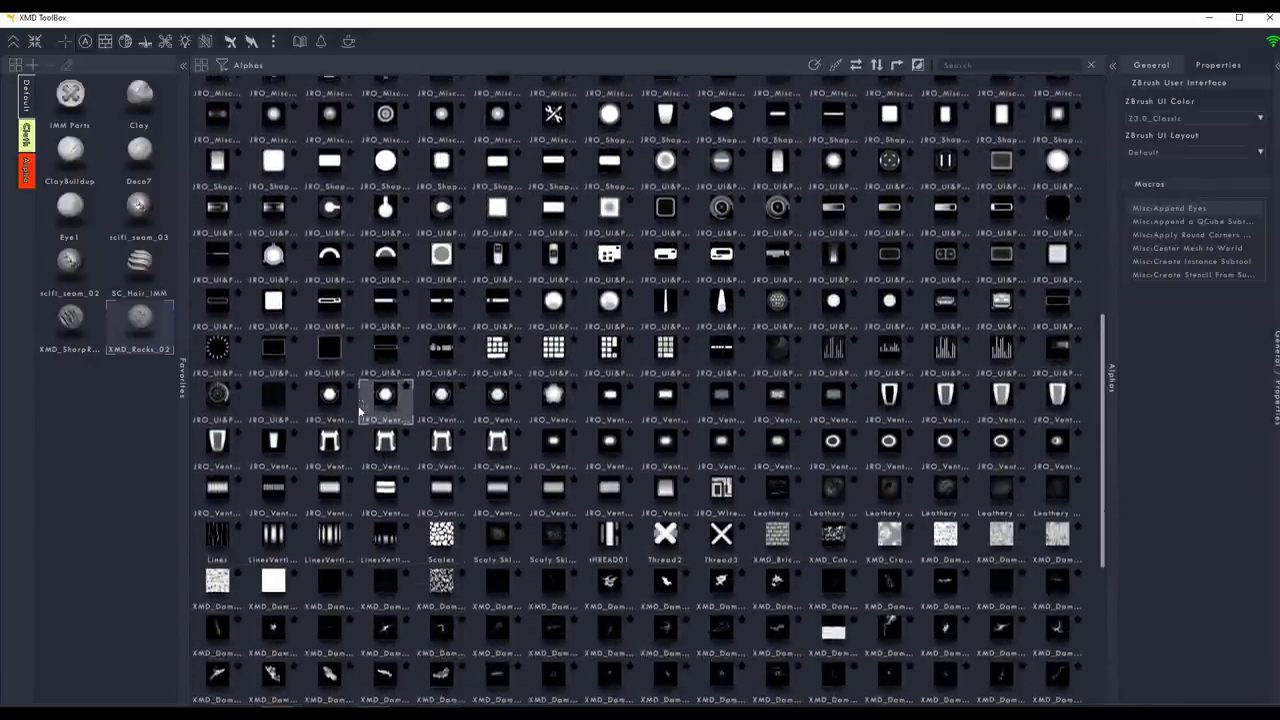
scroll(358, 405, down, 4)
scroll(360, 410, down, 2)
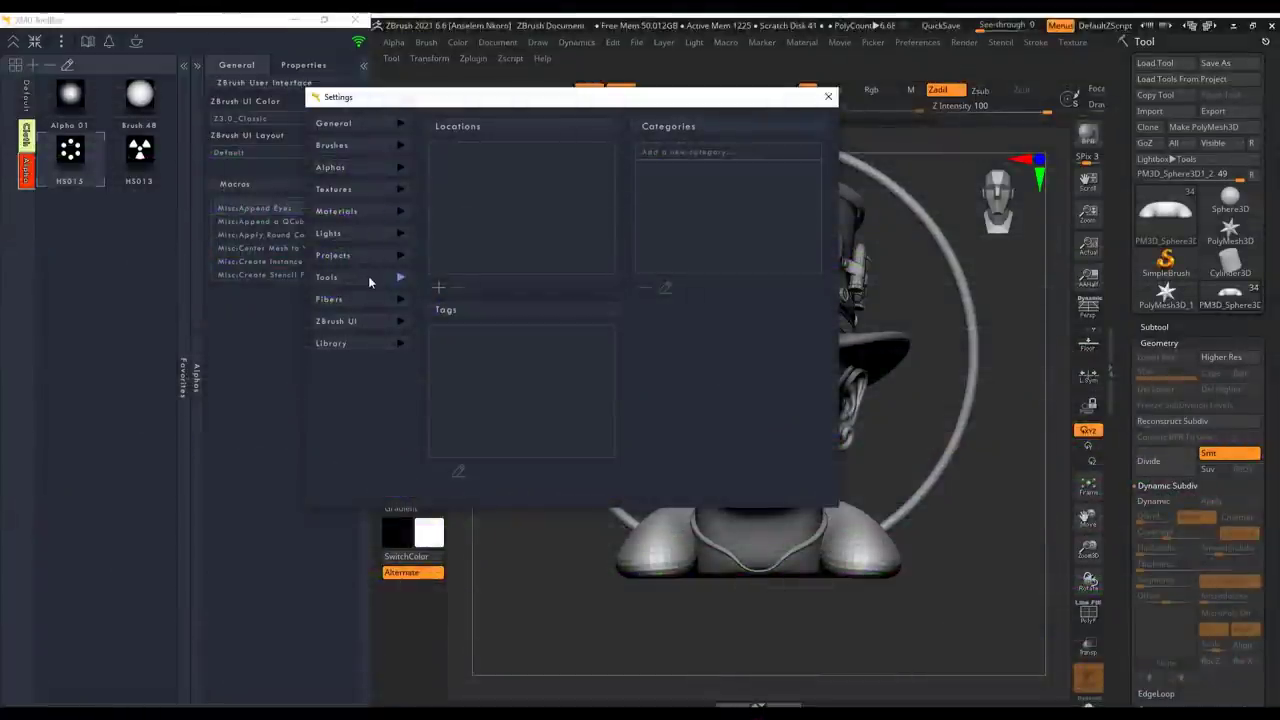
click(370, 321)
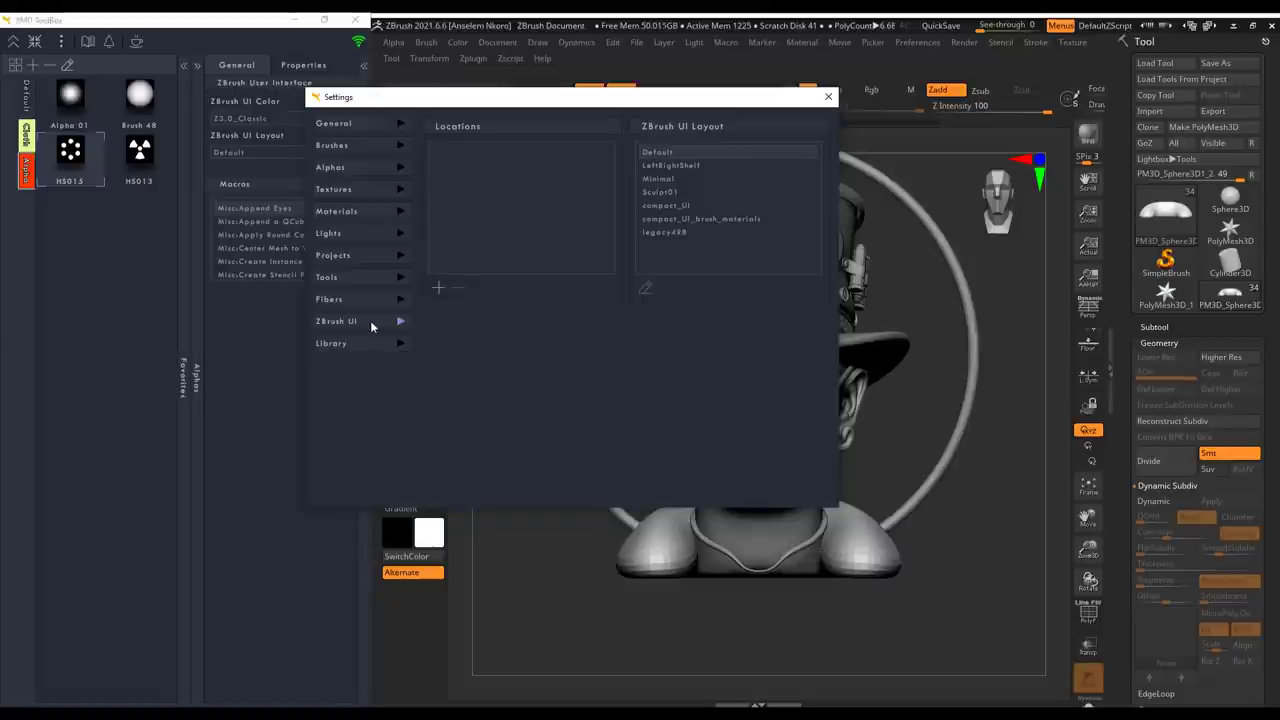
click(375, 345)
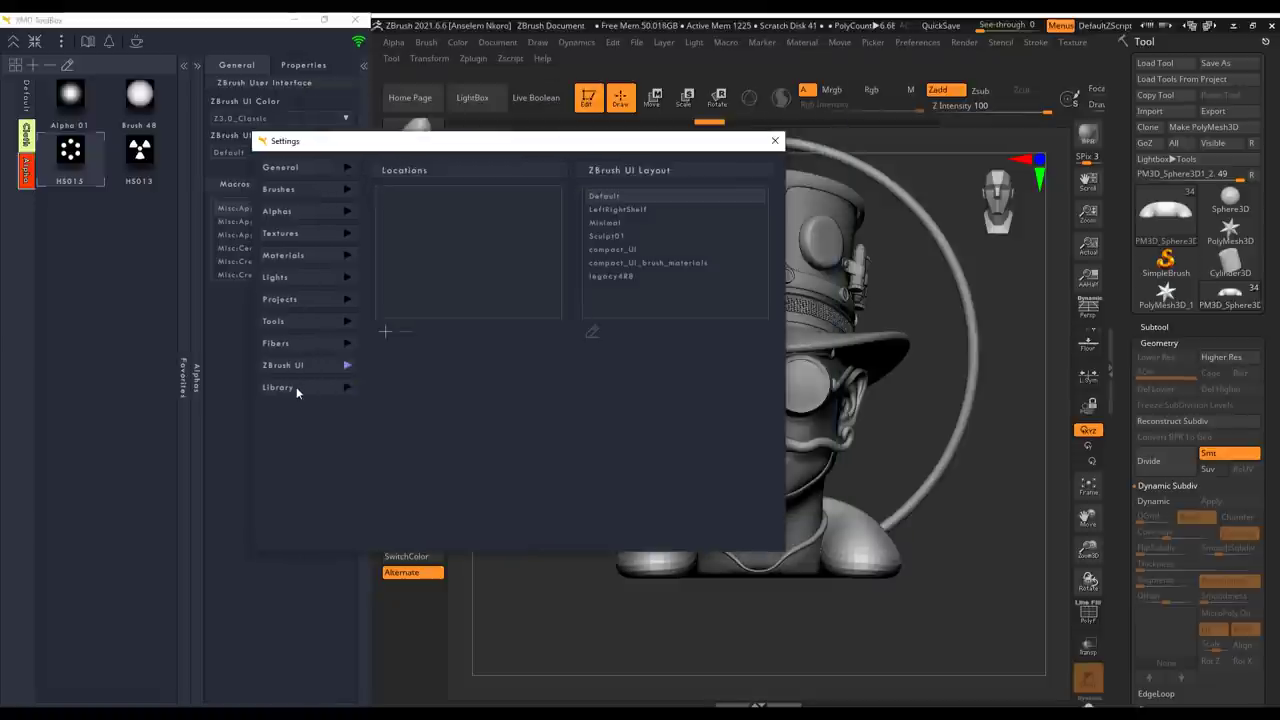